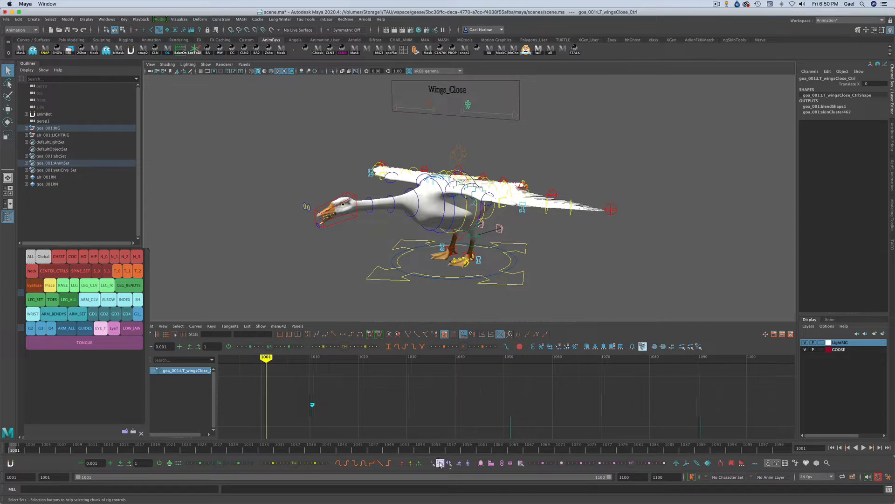
Create a light blue select set named FOLD from the left wing-close control
click(439, 463)
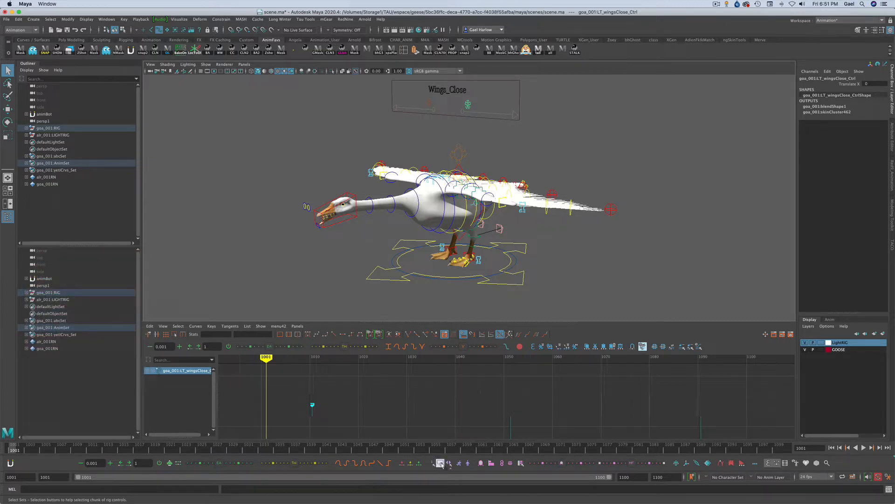
click(439, 463)
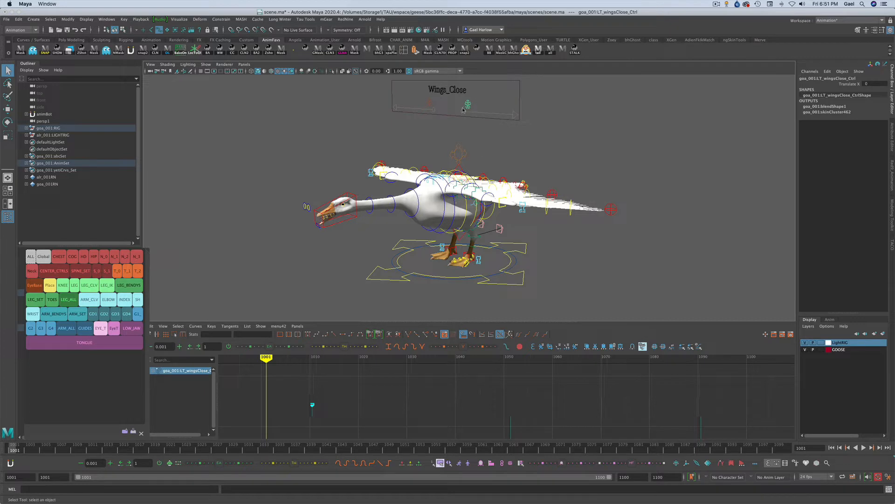
click(125, 432)
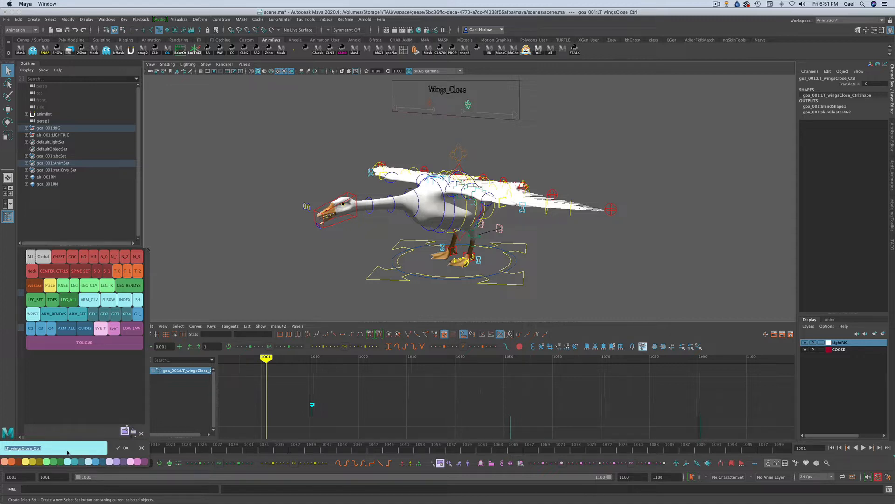
text(FOLD)
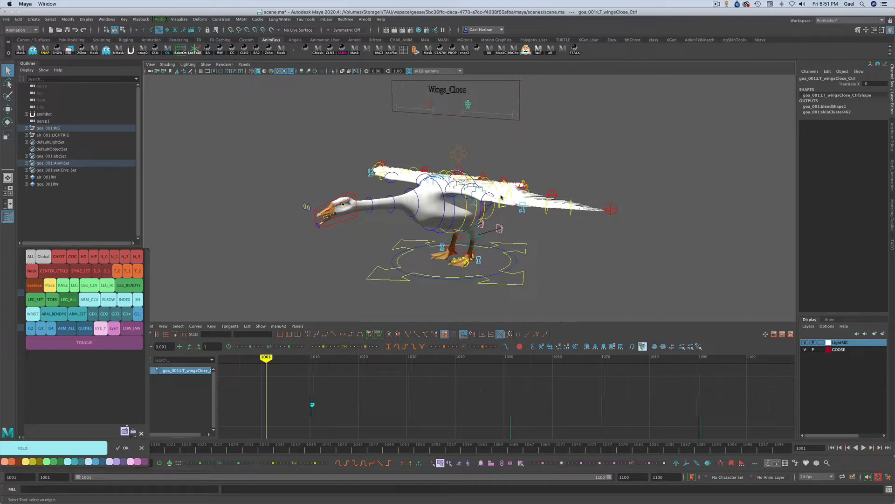
click(87, 462)
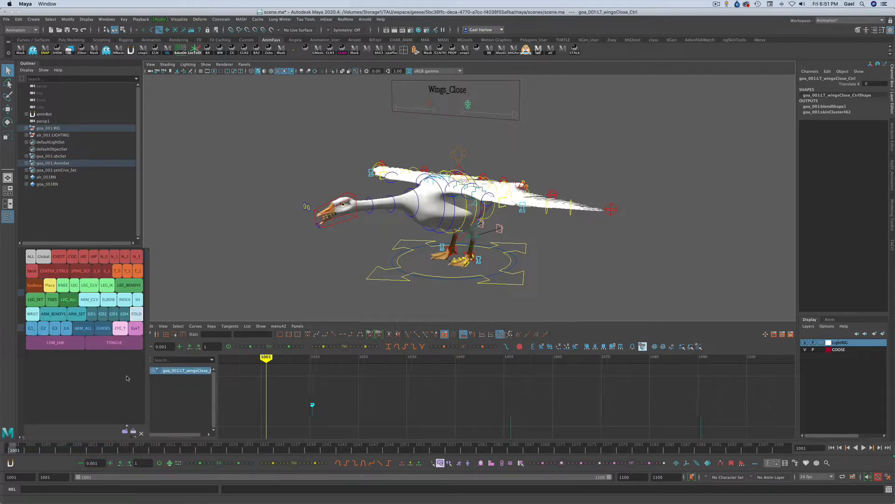
Update the ARM_ALL select set's contents so that it also includes the left wing-close control
click(86, 331)
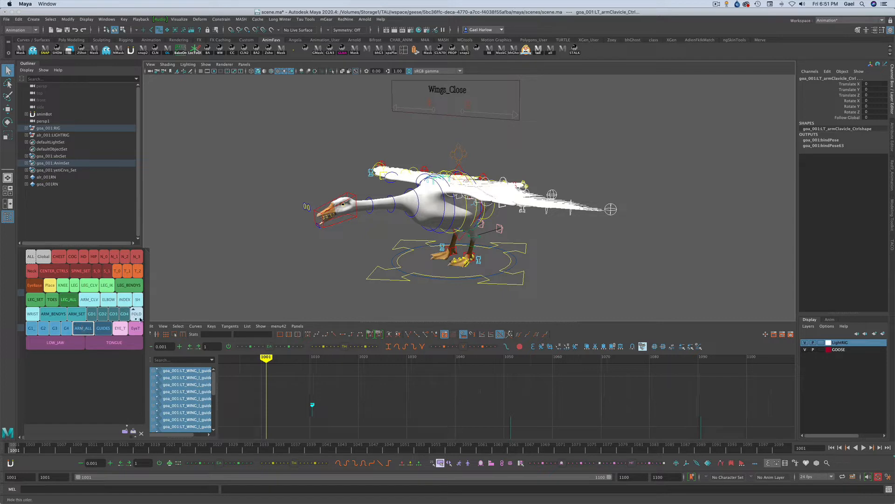
click(85, 331)
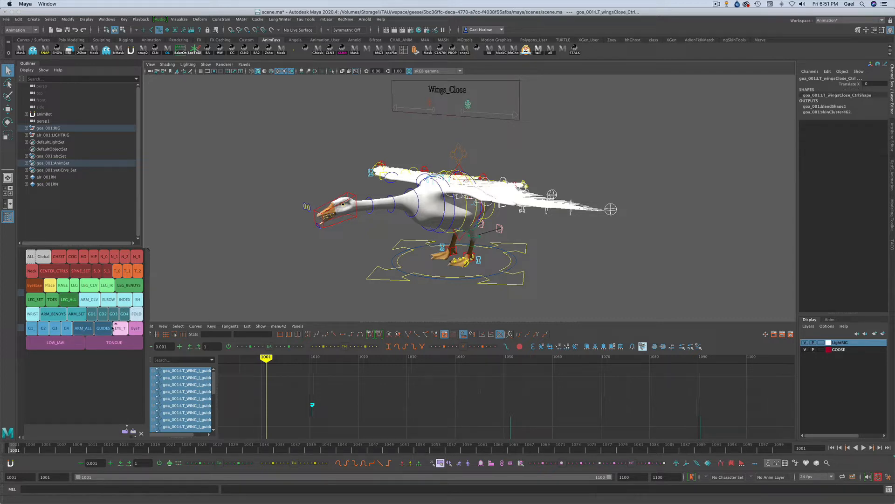
right_click(85, 331)
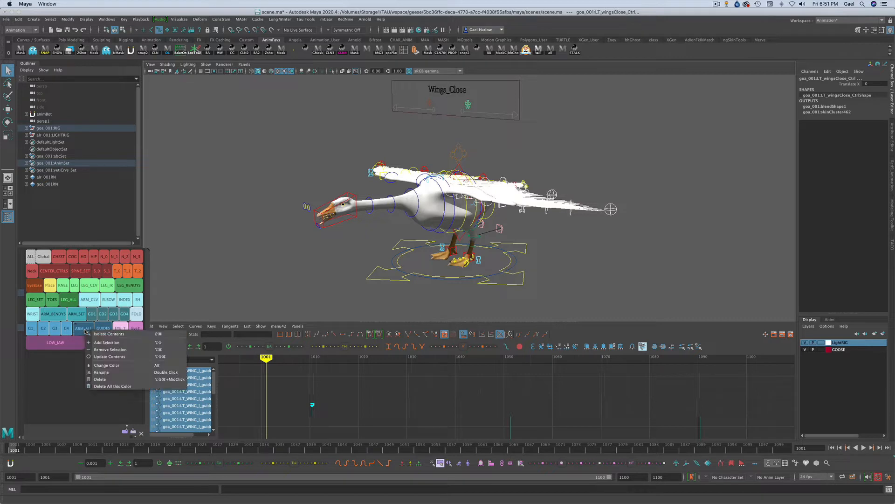
click(103, 356)
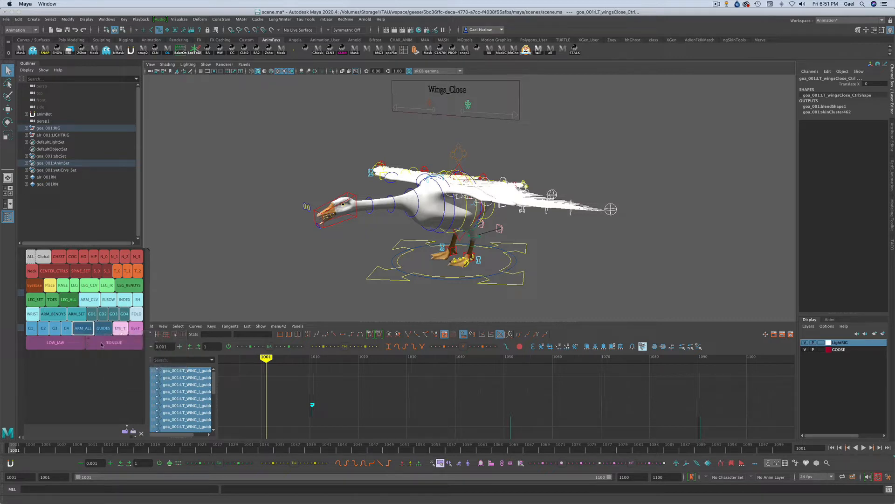
click(84, 332)
click(83, 331)
alt+drag(439, 243, 464, 236)
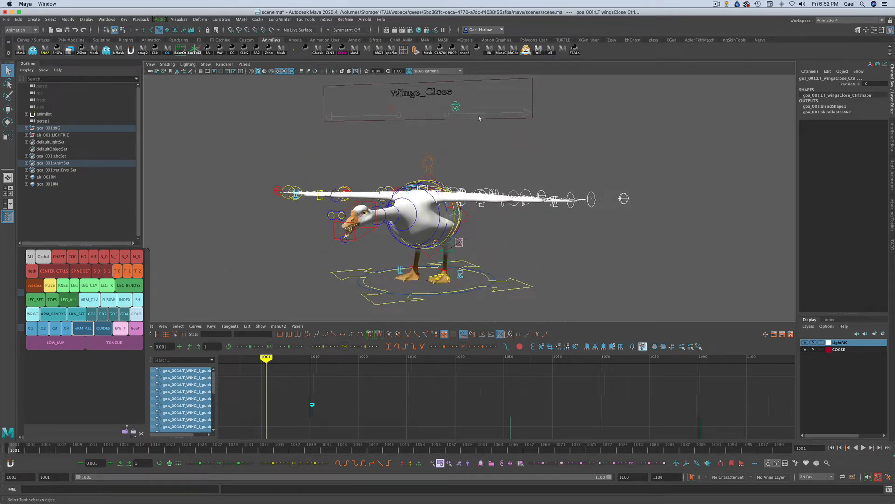
click(507, 152)
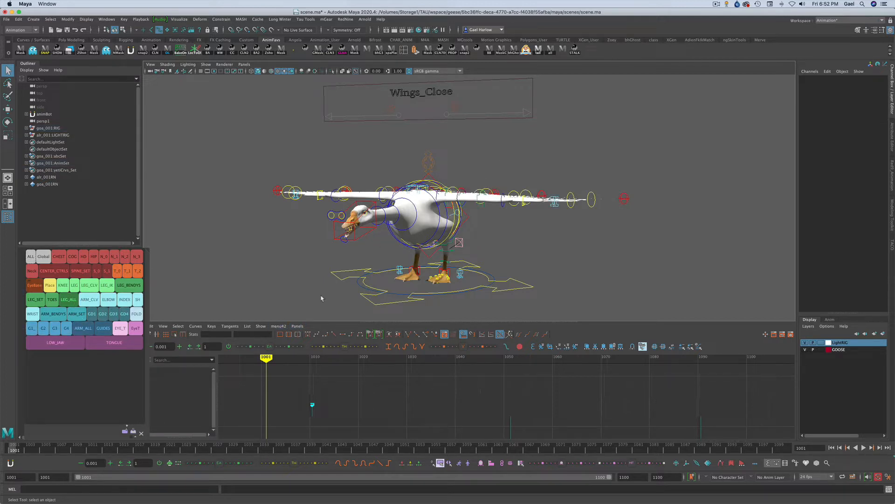
Turn off Bendy Ctrl Vis and Fingers Ctrl Vis on the goose's left leg settings control
alt+drag(508, 263, 414, 265)
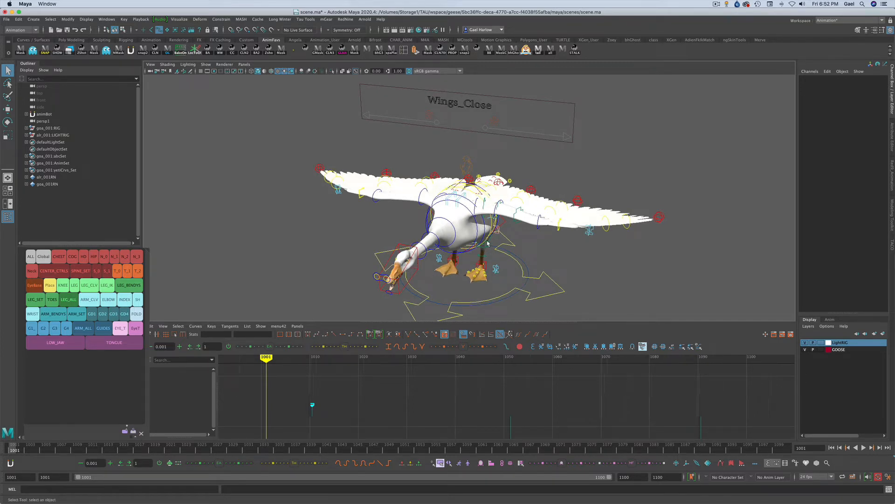
alt+drag(488, 275, 489, 238)
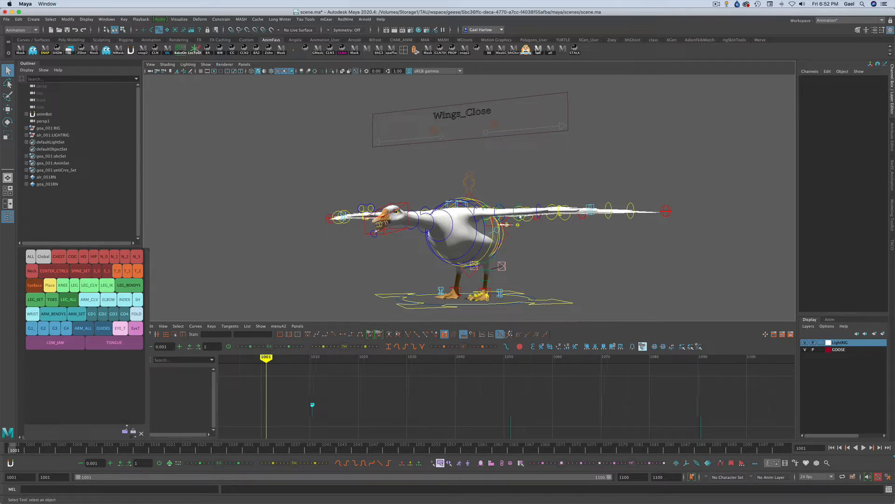
alt+middle_drag(575, 274, 573, 247)
alt+right_drag(491, 271, 662, 276)
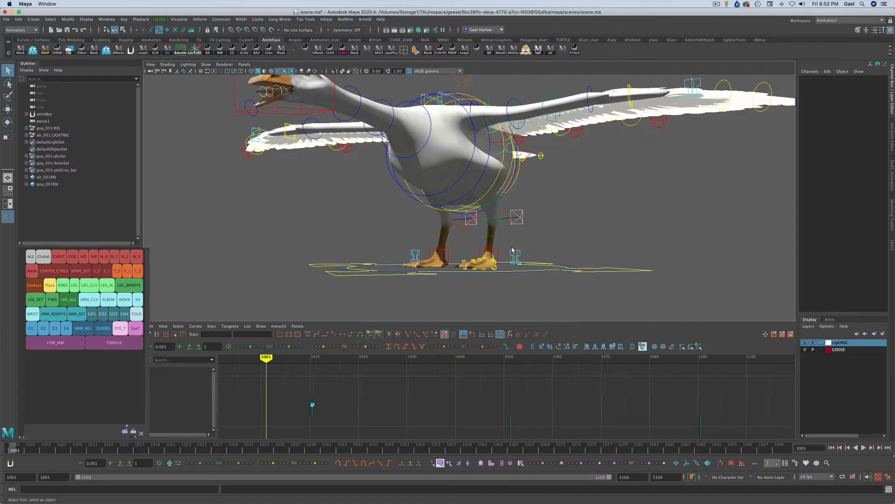
drag(505, 247, 556, 263)
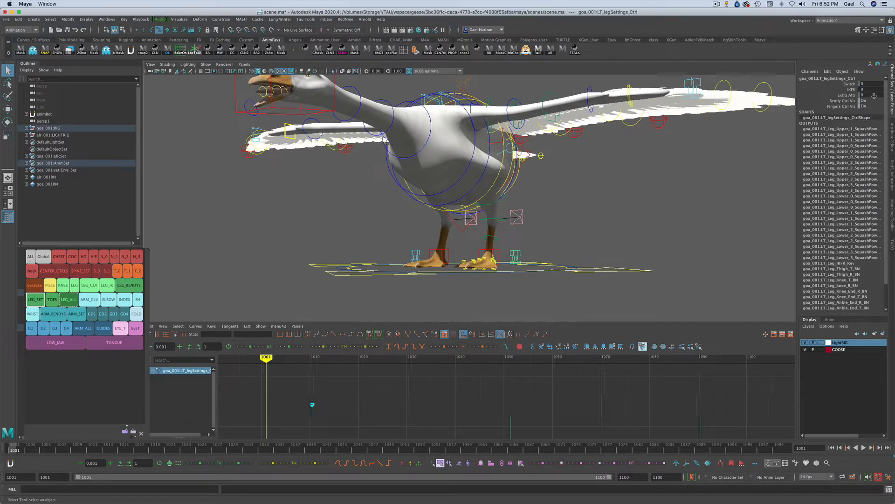
drag(825, 101, 827, 107)
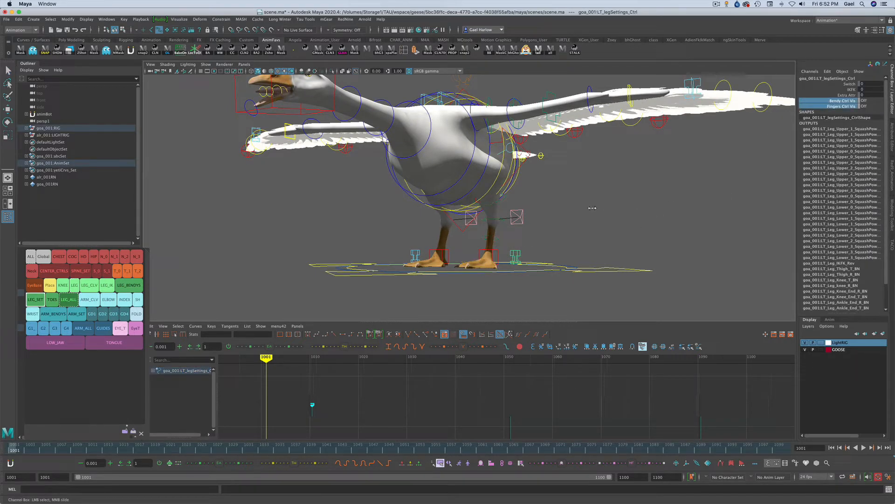
click(630, 195)
Turn off Bendy Ctrl Vis on the goose's left arm settings control at the wing
alt+drag(630, 195, 648, 223)
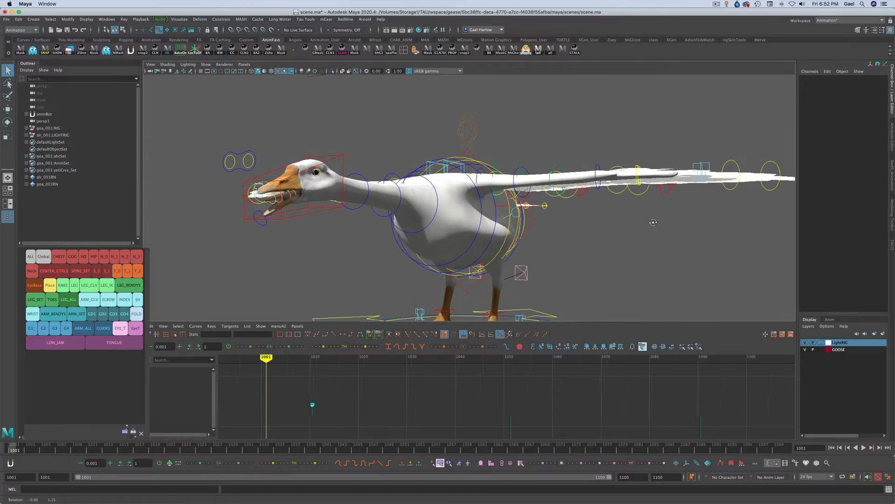
click(707, 165)
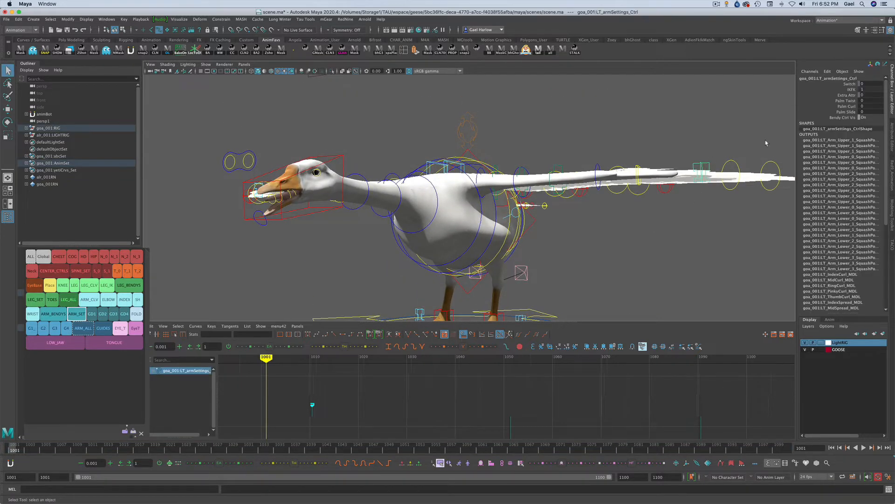
click(829, 117)
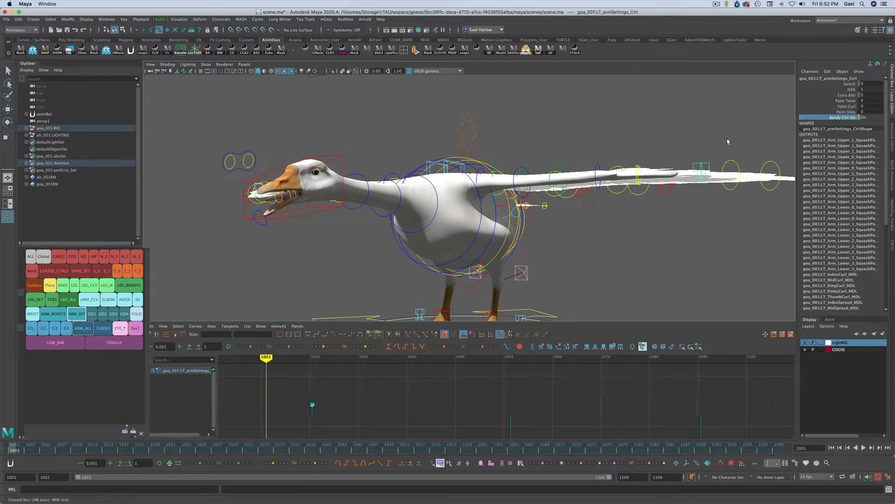
middle_drag(727, 137, 619, 152)
click(614, 135)
Reposition the select sets window and export all the select sets to the Desktop as gooseMasterSets
alt+right_drag(648, 228, 571, 233)
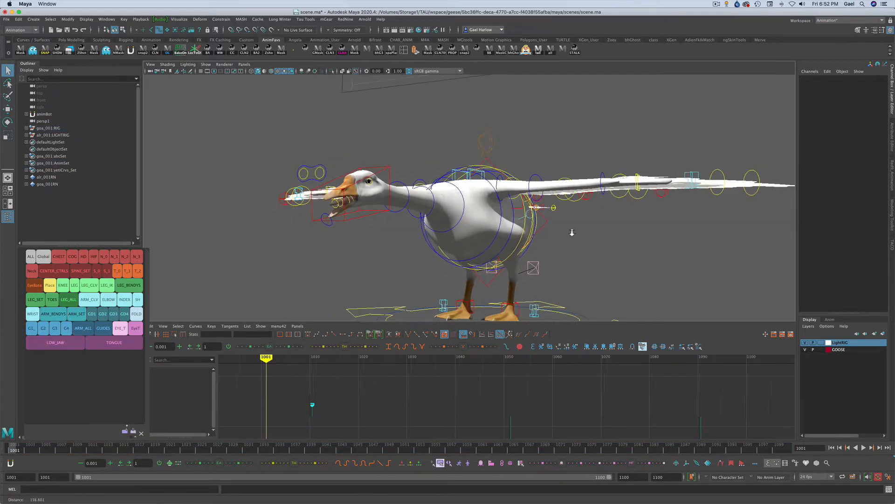
alt+drag(571, 233, 595, 239)
alt+middle_drag(595, 239, 580, 227)
alt+drag(580, 229, 331, 286)
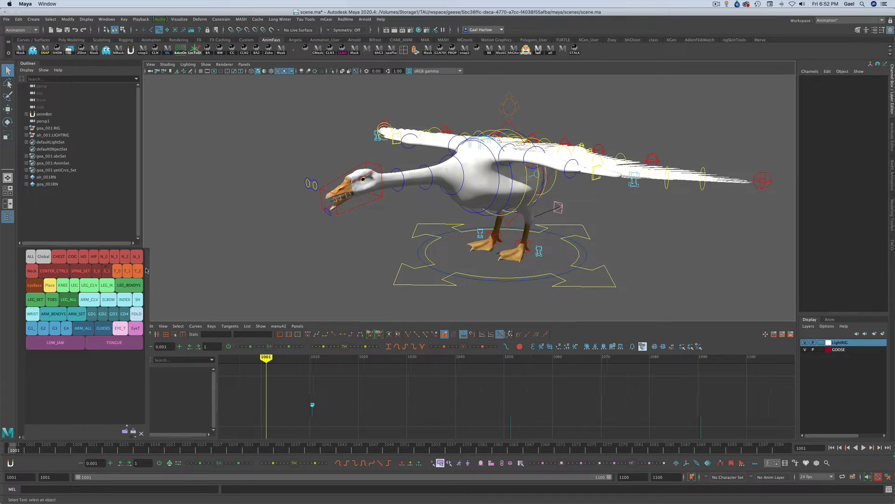
drag(150, 271, 137, 269)
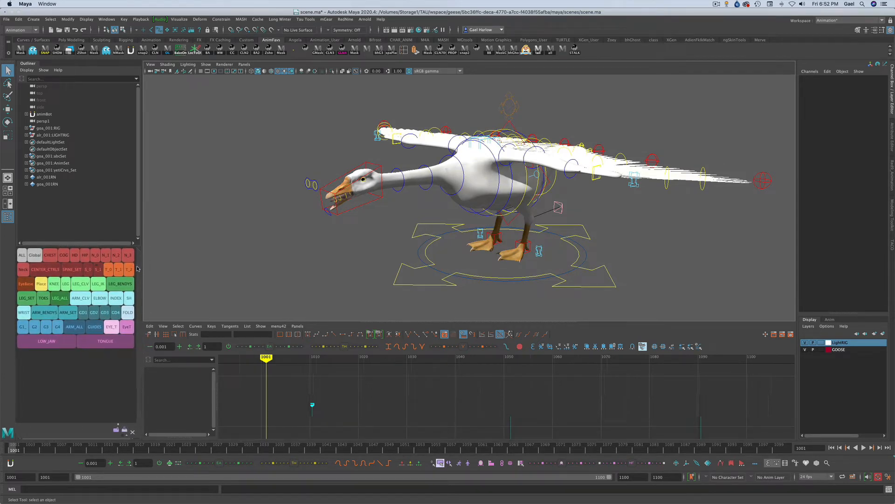
right_click(440, 462)
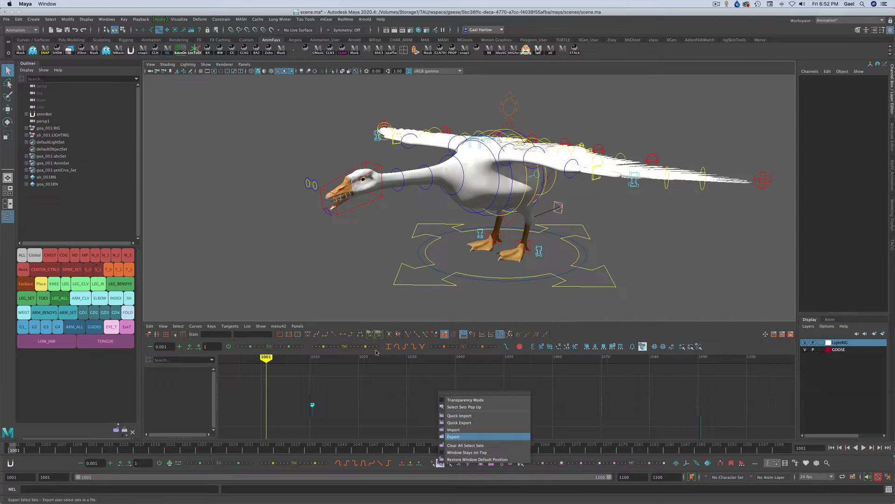
click(453, 436)
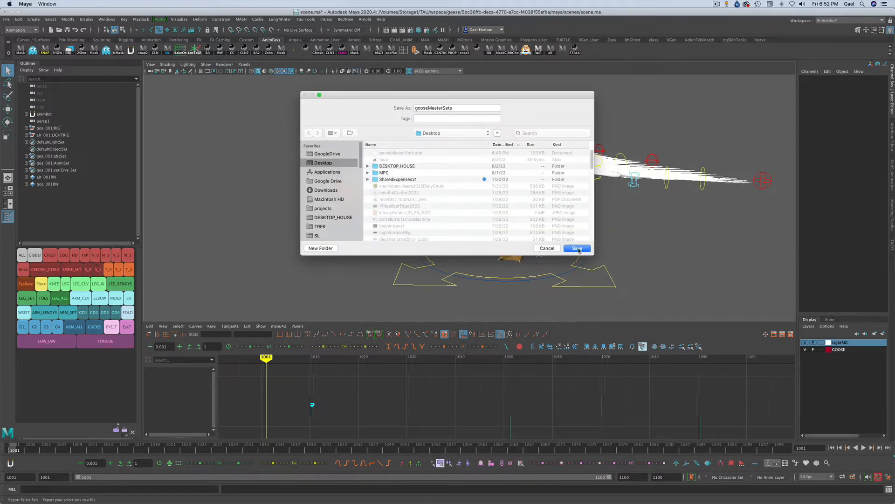
click(577, 248)
click(498, 140)
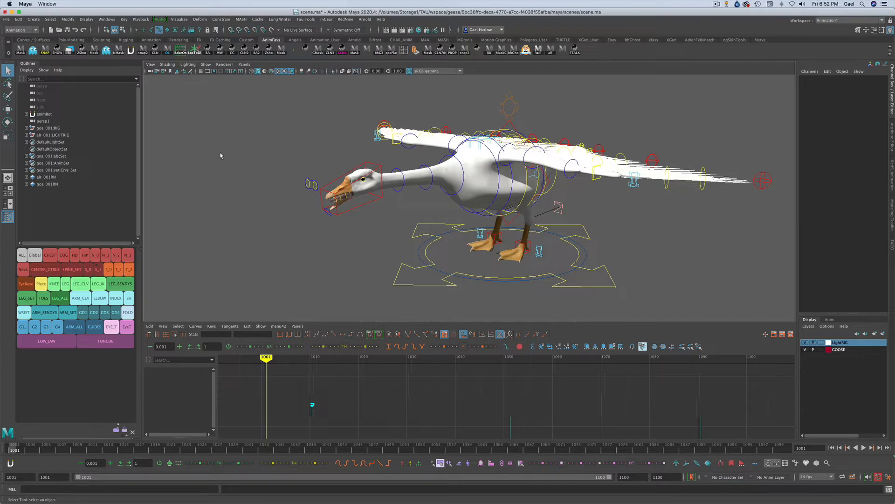
Save the goose scene and start a new empty scene, keeping any remaining changes
click(311, 186)
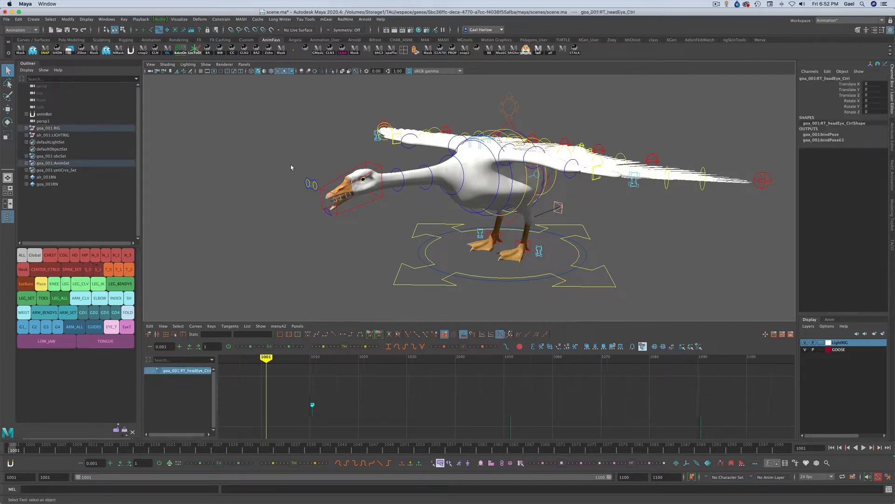
click(196, 132)
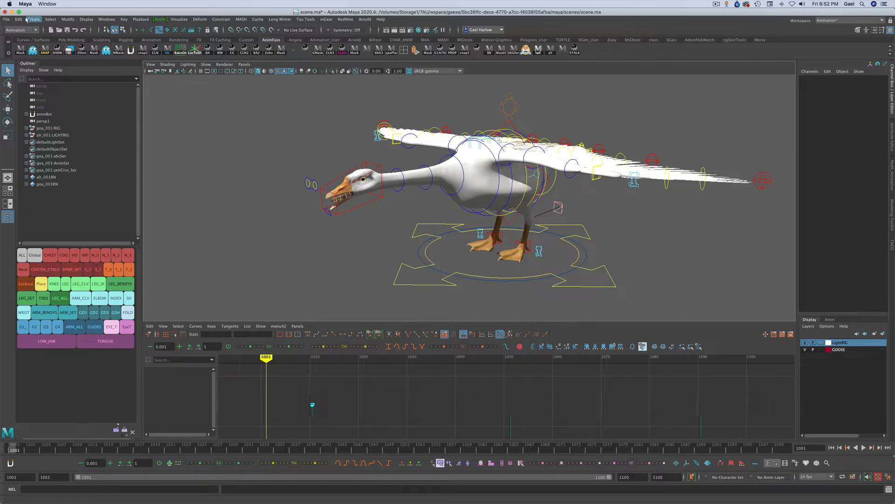
click(7, 19)
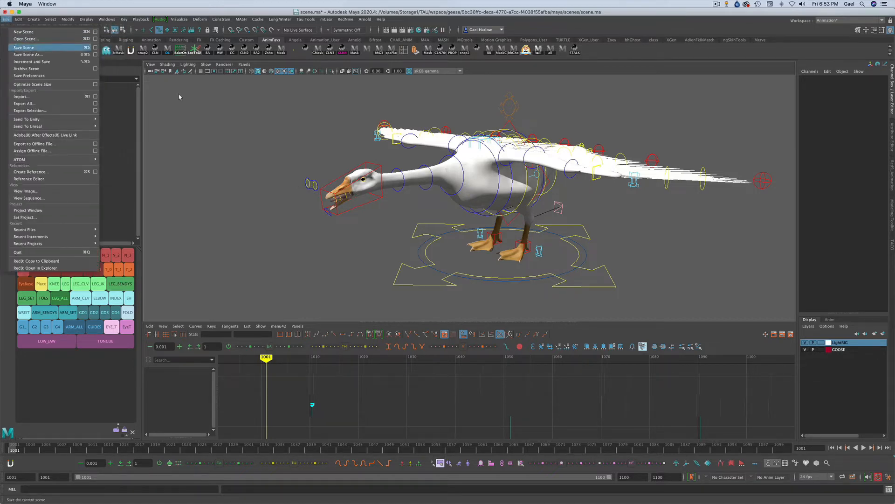
click(17, 48)
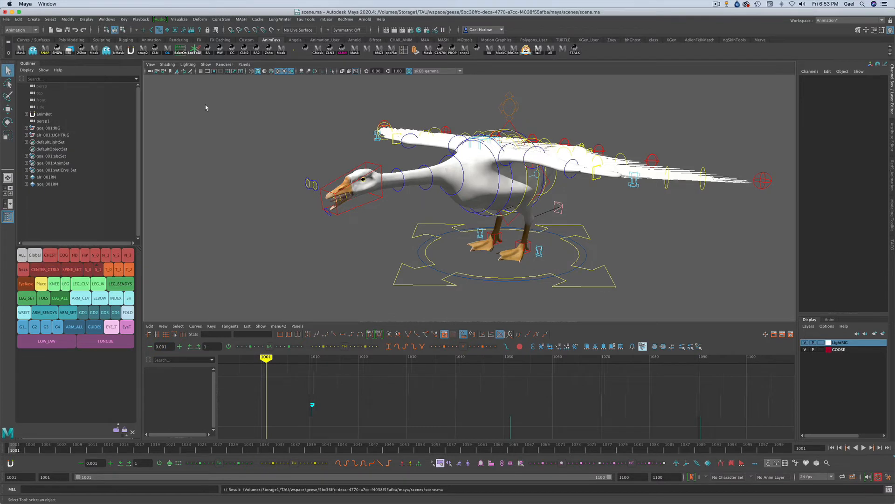
click(8, 20)
click(21, 33)
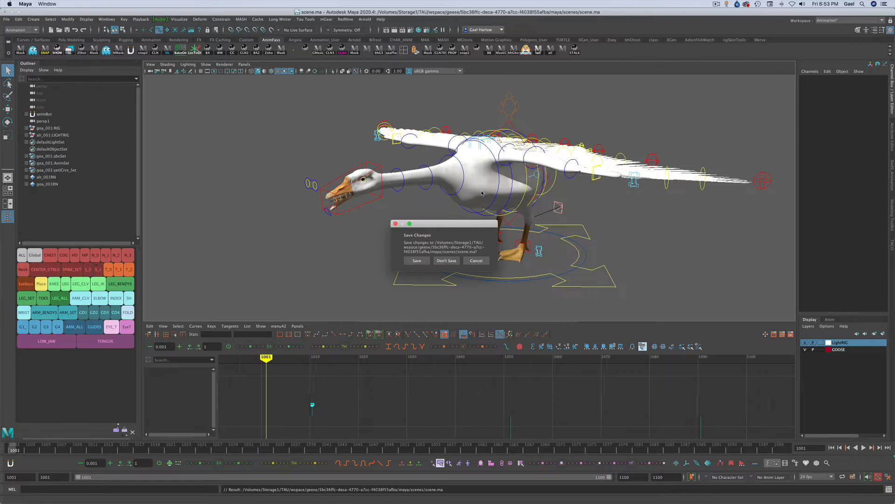
click(411, 261)
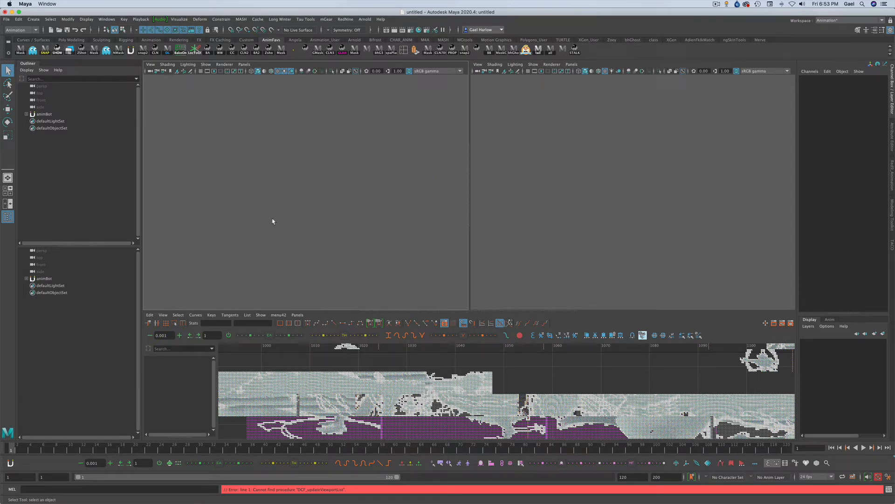
Import two instances of the gooseA Rig v0003 into the scene from the TACO Scene Manager's subscriptions
key(e)
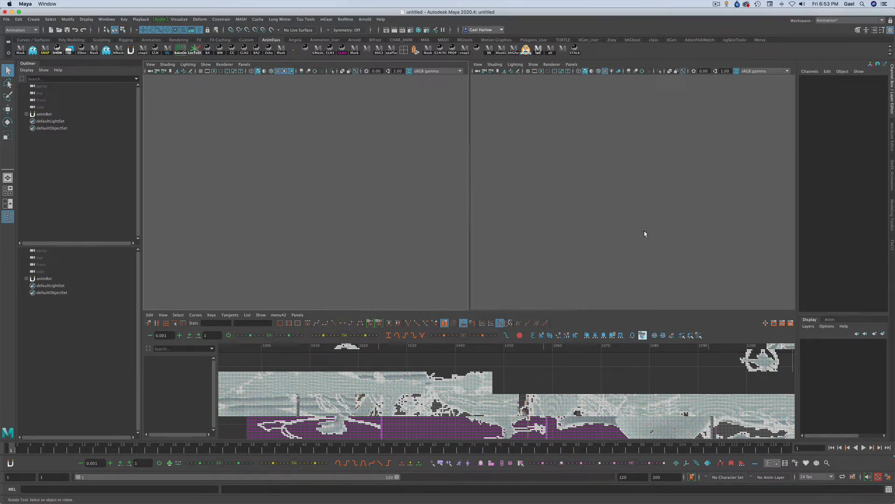
click(887, 243)
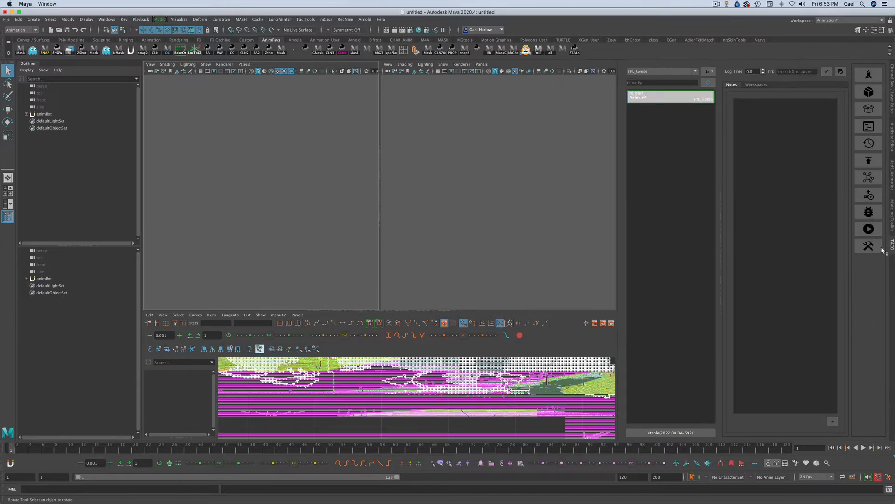
click(868, 129)
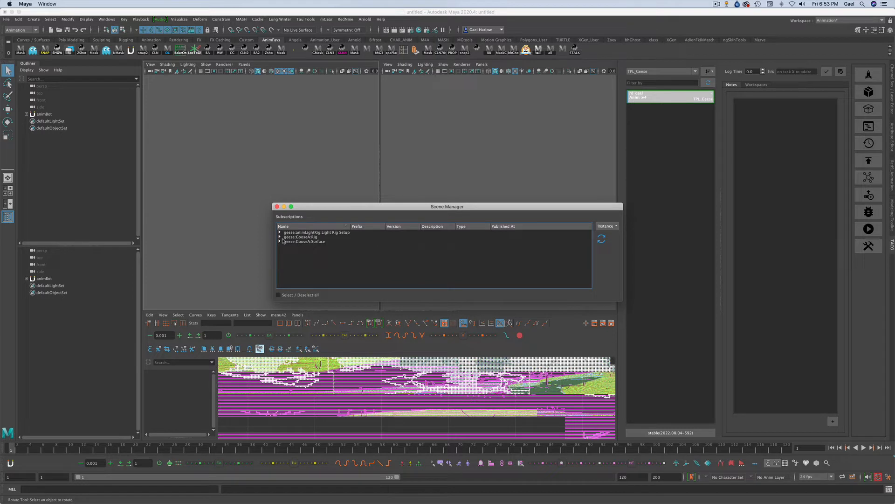
click(279, 237)
click(320, 243)
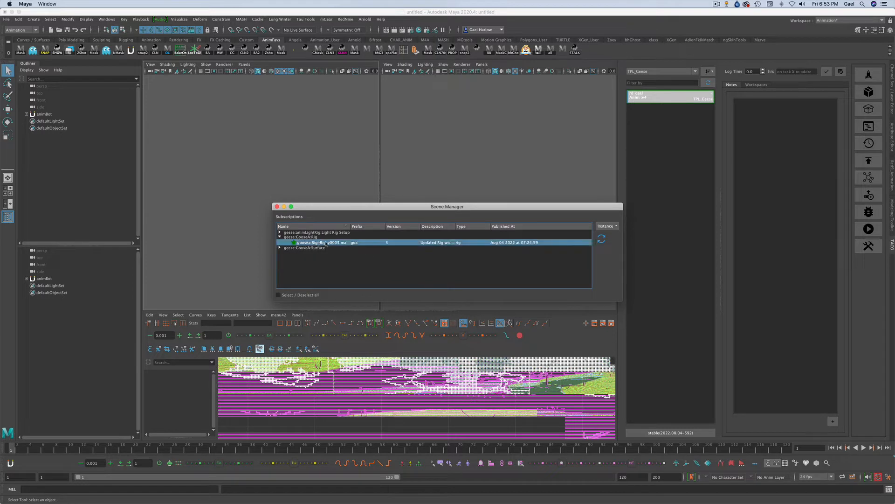
click(607, 226)
click(609, 234)
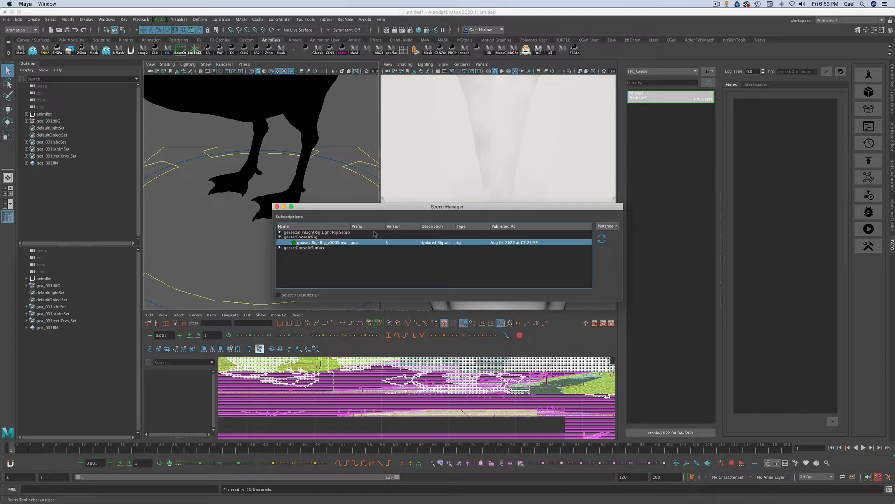
click(606, 226)
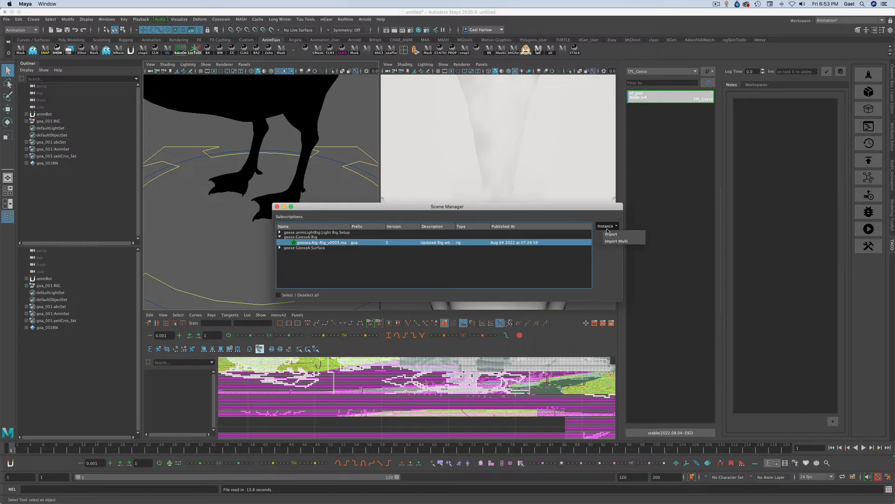
click(610, 233)
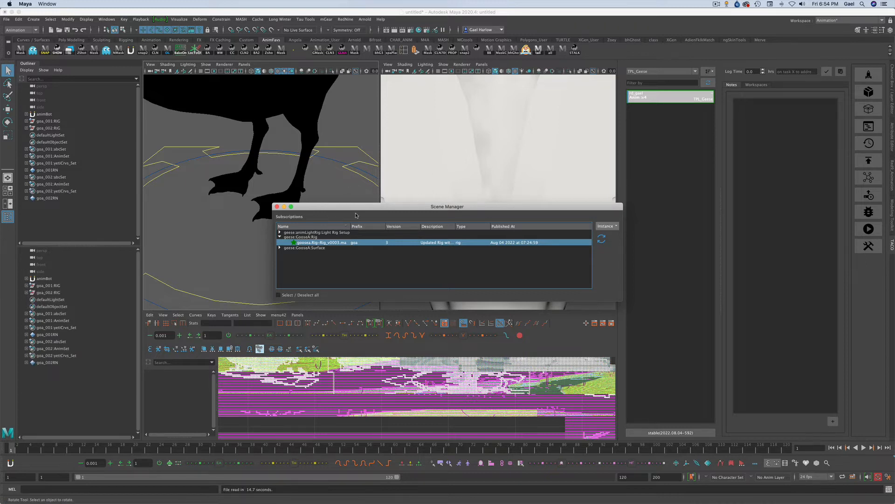
Import the animLightRig Light Rig Setup into the scene and close the Scene Manager
click(280, 232)
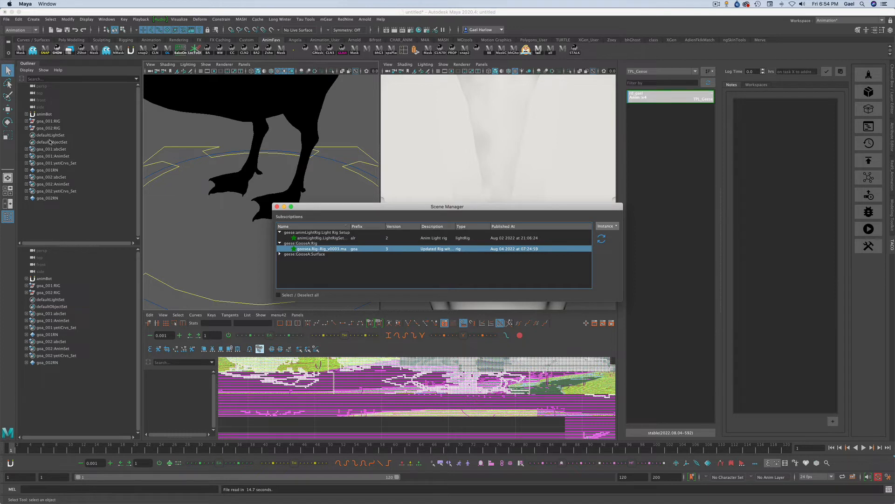
click(333, 239)
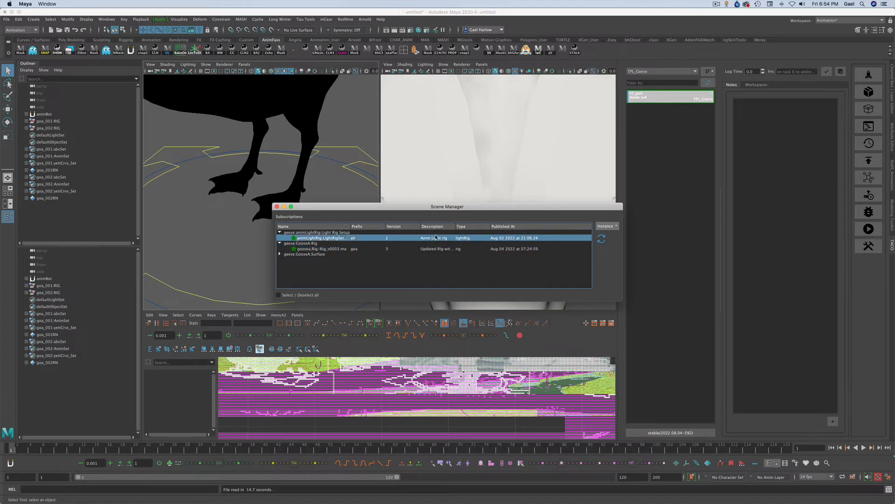
click(607, 227)
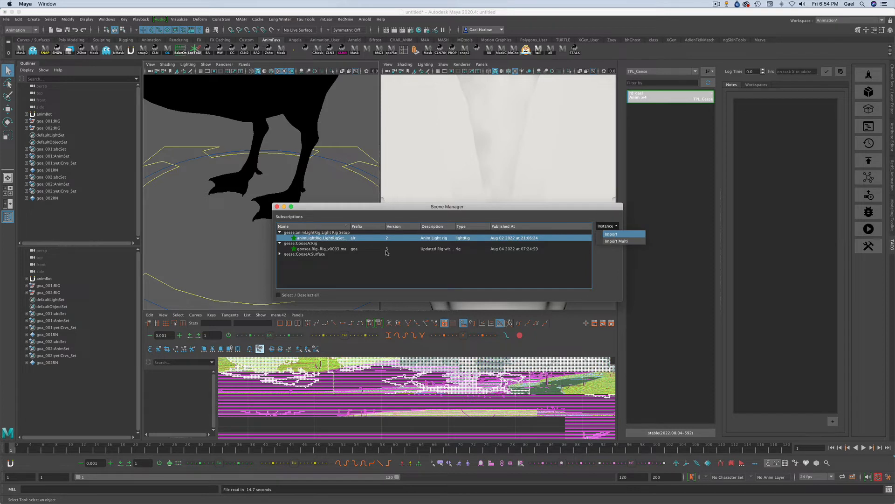
click(610, 234)
click(276, 206)
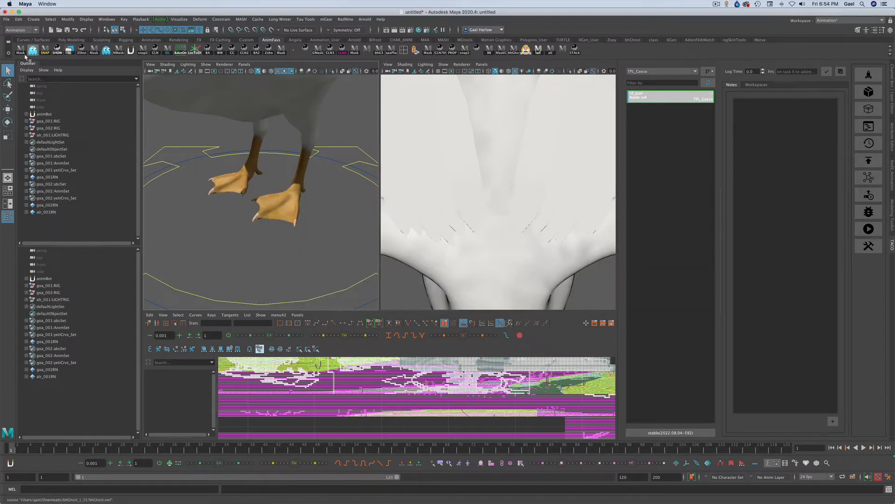
Apply the first Mask preset from the AnimFavs shelf to limit what can be selected around the goose
click(20, 52)
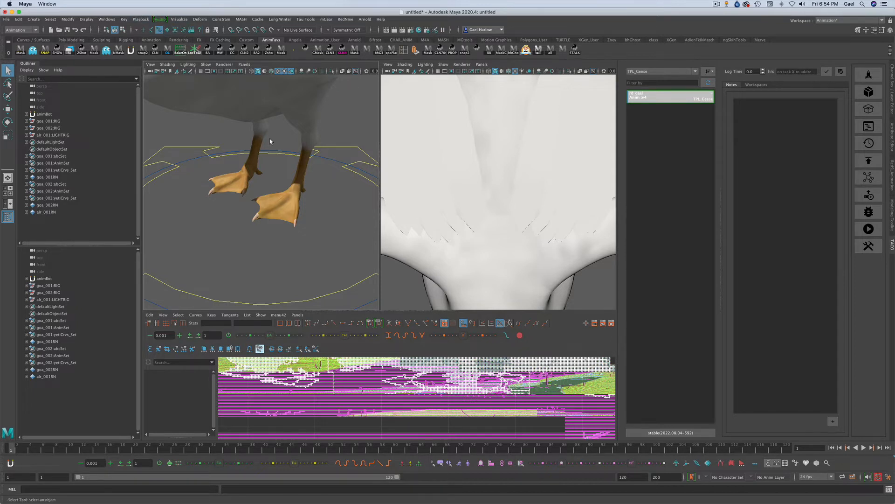
alt+right_drag(304, 189, 220, 212)
alt+middle_drag(256, 208, 210, 217)
drag(195, 114, 288, 255)
click(288, 255)
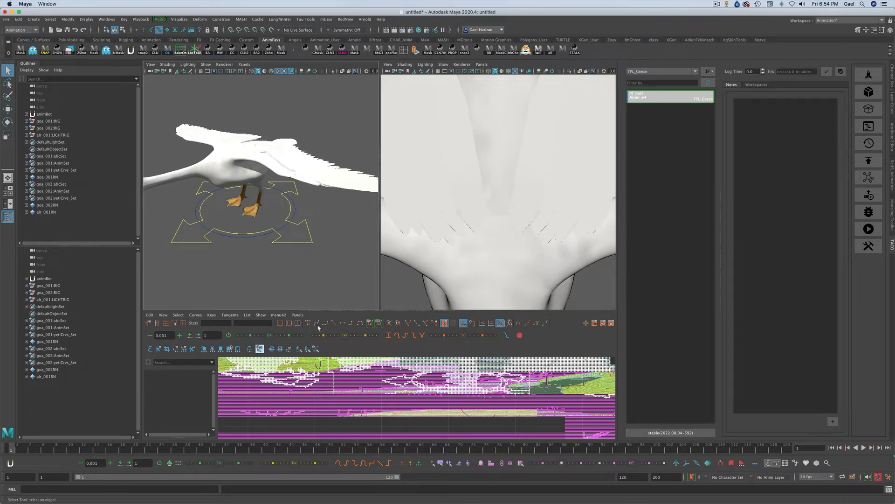
Import the animBot select sets from gooseMasterSets.anb on the Desktop
click(440, 463)
right_click(439, 463)
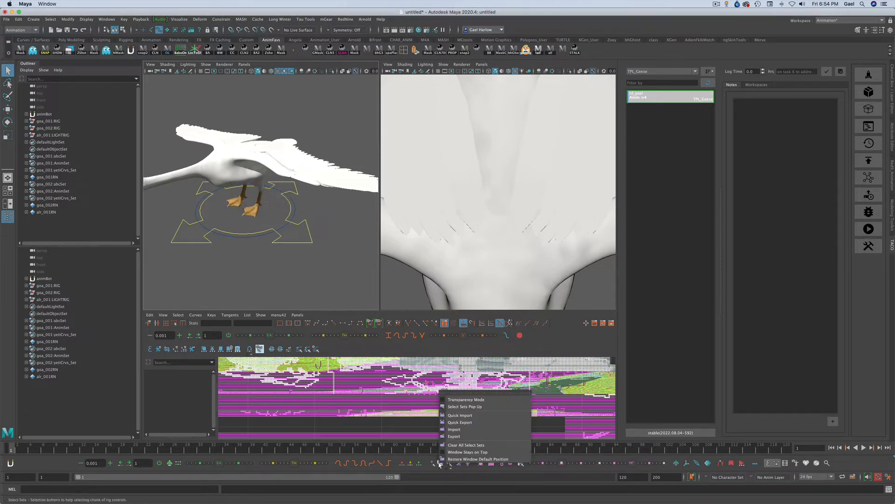
click(461, 429)
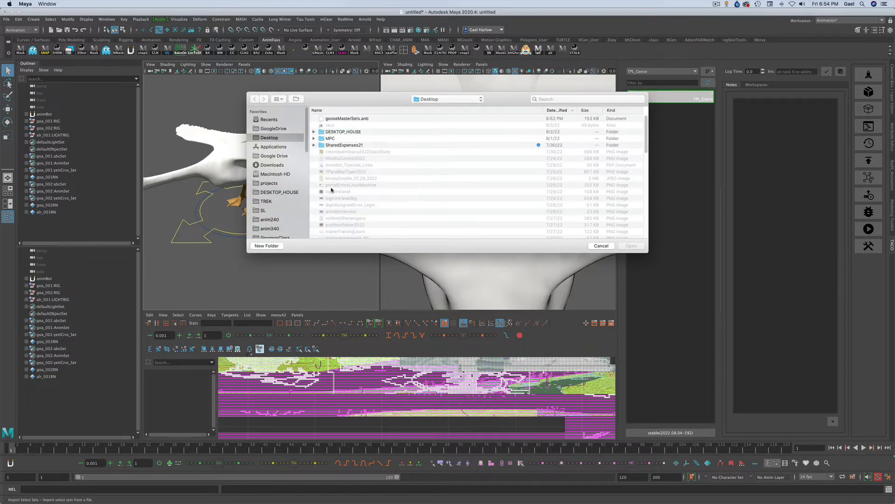
click(354, 119)
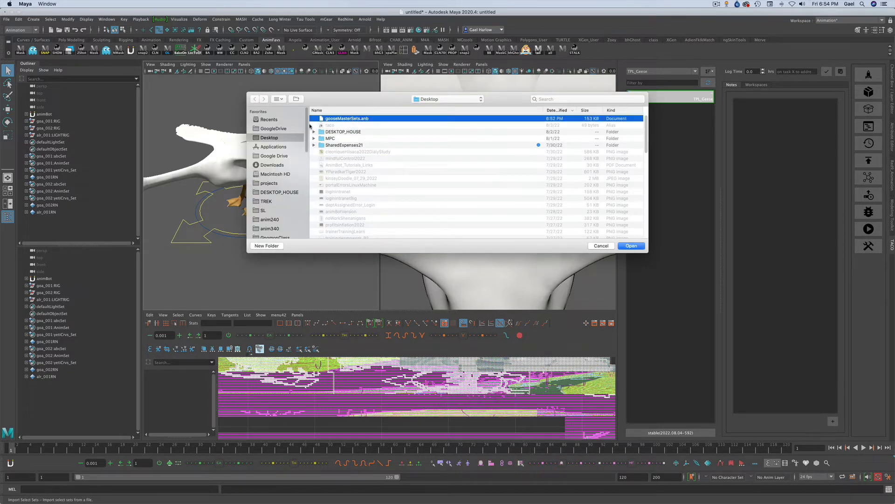
click(630, 246)
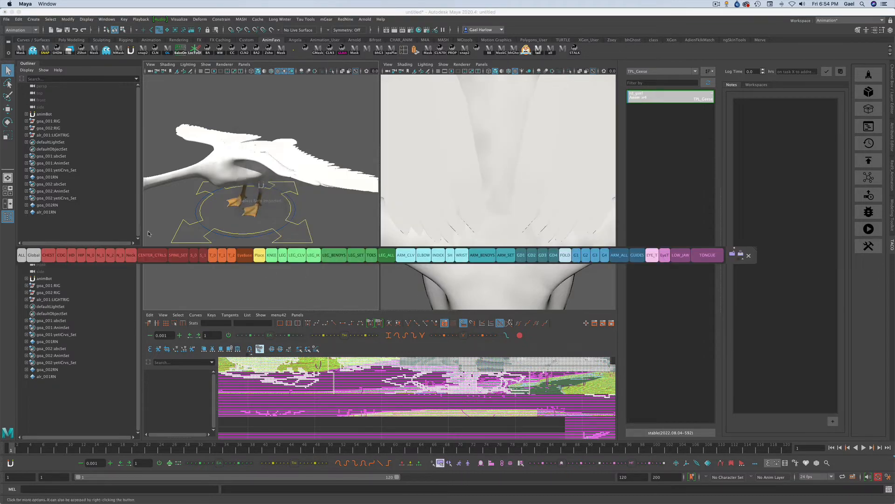
Show the Channel Box and fit the select sets window over the lower Outliner as a multi-row block
click(892, 74)
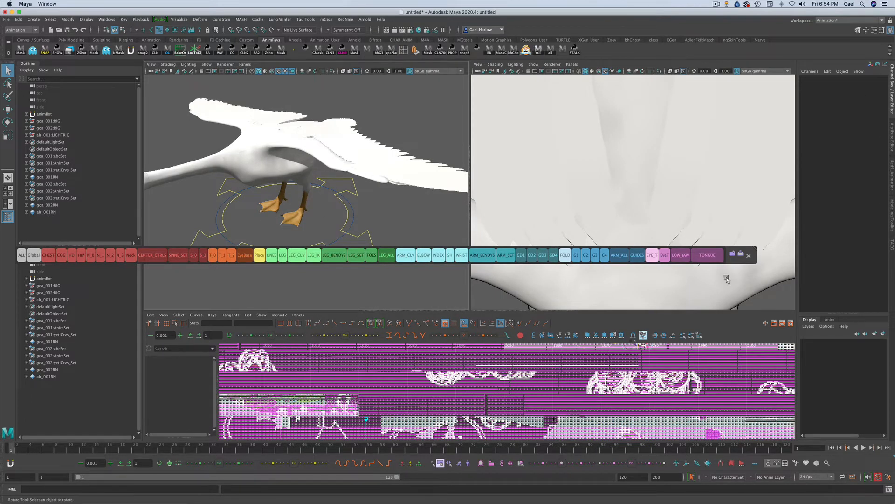
drag(732, 261, 734, 438)
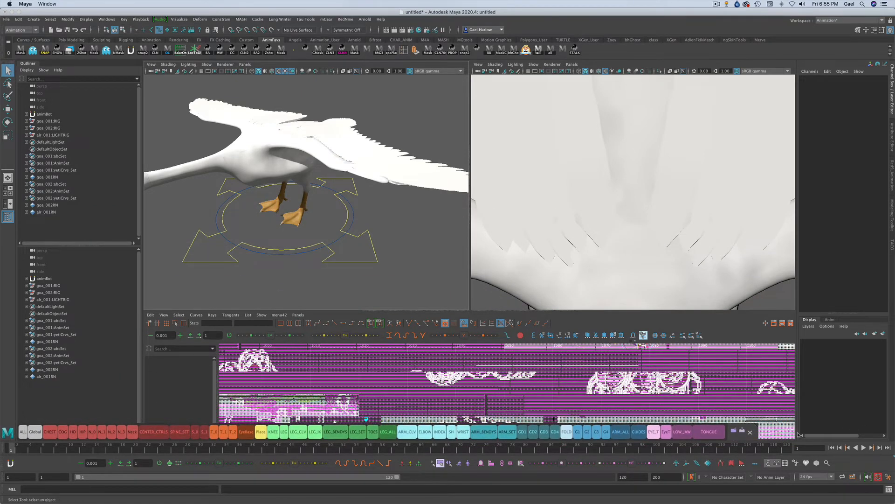
drag(756, 425, 141, 251)
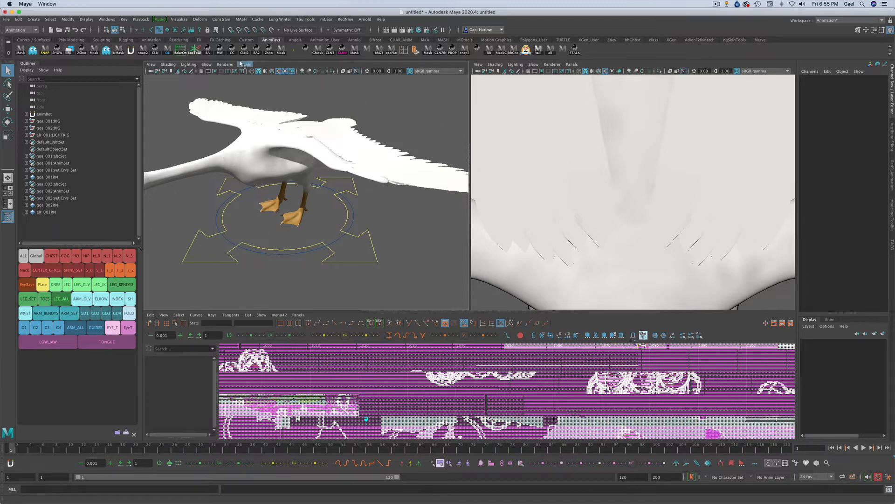
Switch the second viewport to a new perspective camera
alt+right_drag(642, 166, 476, 202)
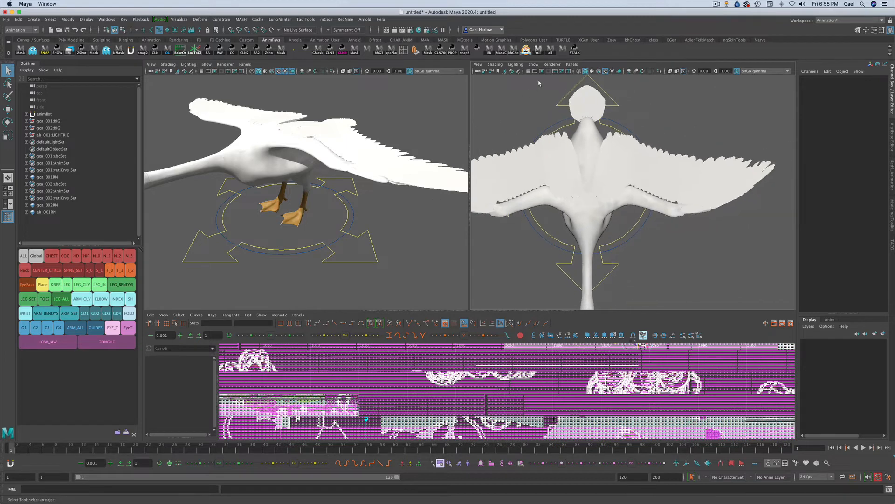
click(571, 64)
mouse_move(601, 72)
click(655, 80)
Toggle the display of Controllers in the new perspective viewport and frame the whole goose
click(534, 65)
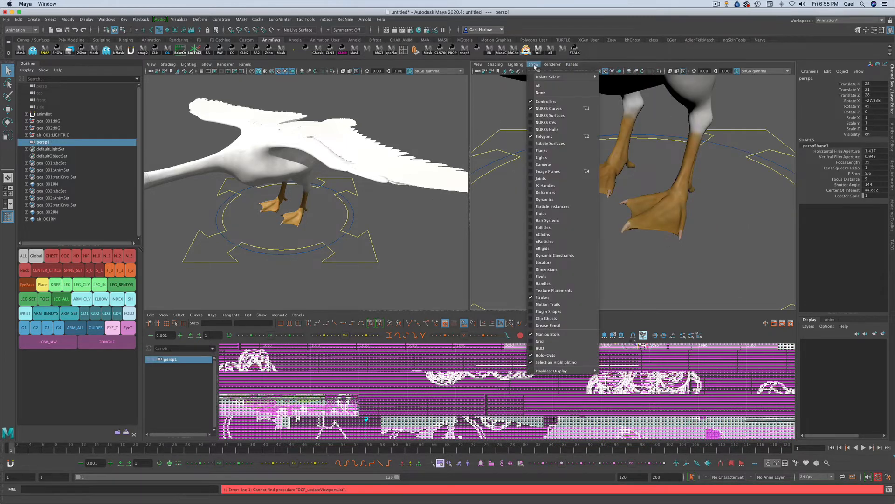
click(541, 102)
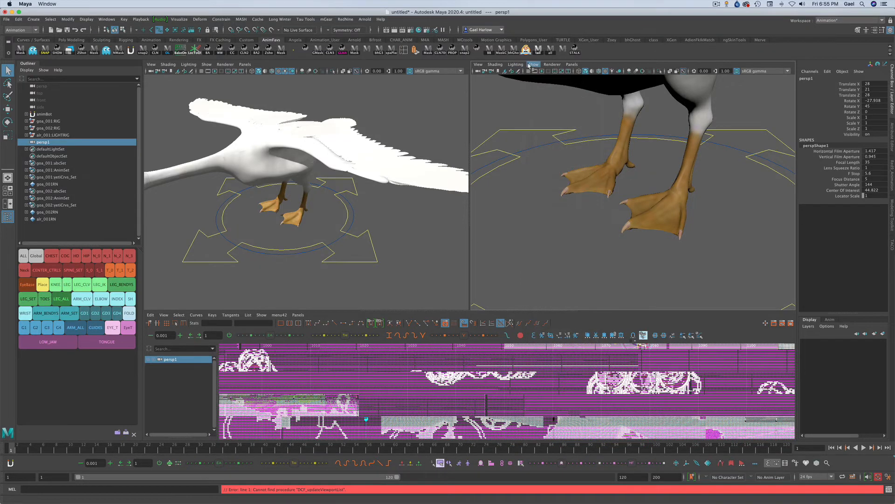
click(534, 65)
click(507, 99)
scroll(539, 208, down, 10)
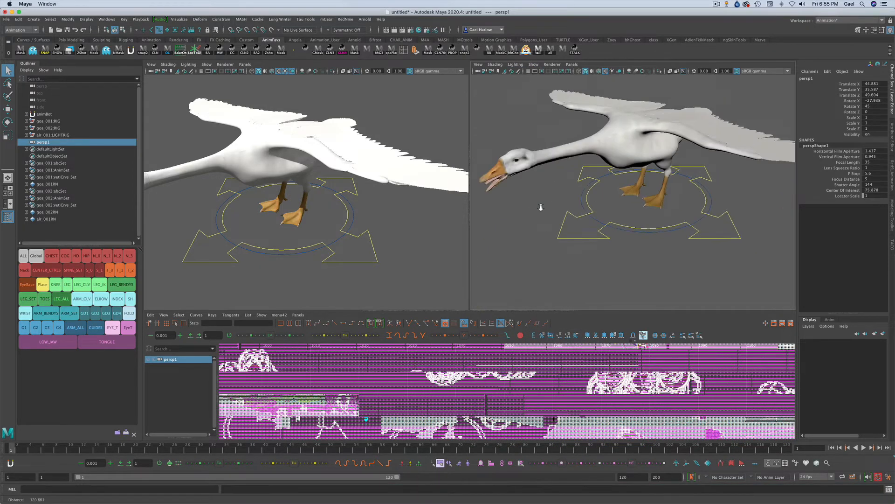
alt+drag(589, 221, 571, 259)
Turn on Ctrl Vis on the placement controls of both geese and clear the selection
click(846, 123)
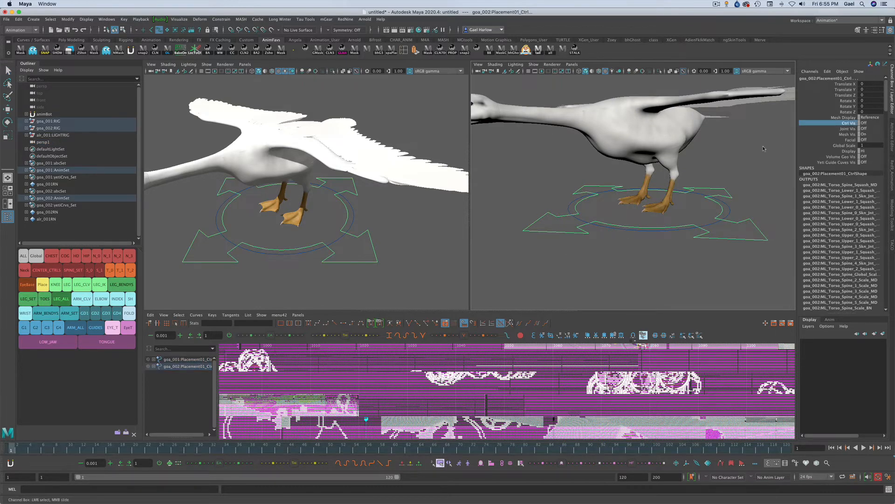
middle_drag(553, 172, 727, 156)
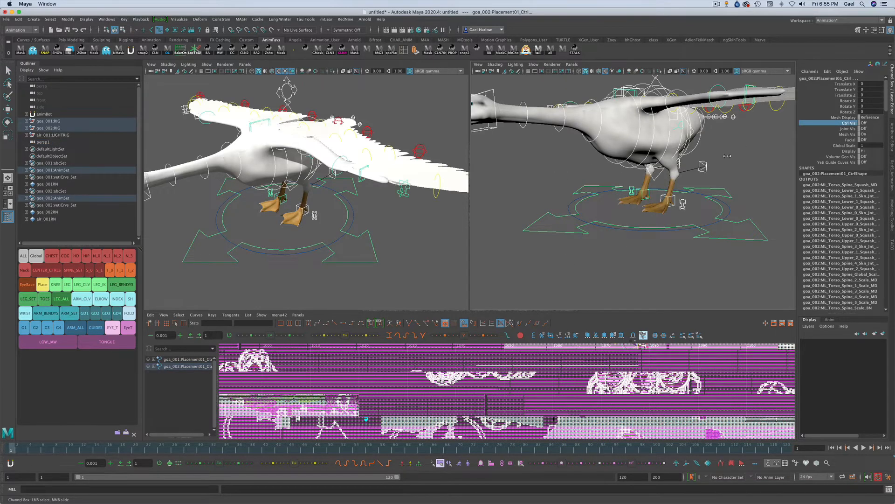
click(572, 176)
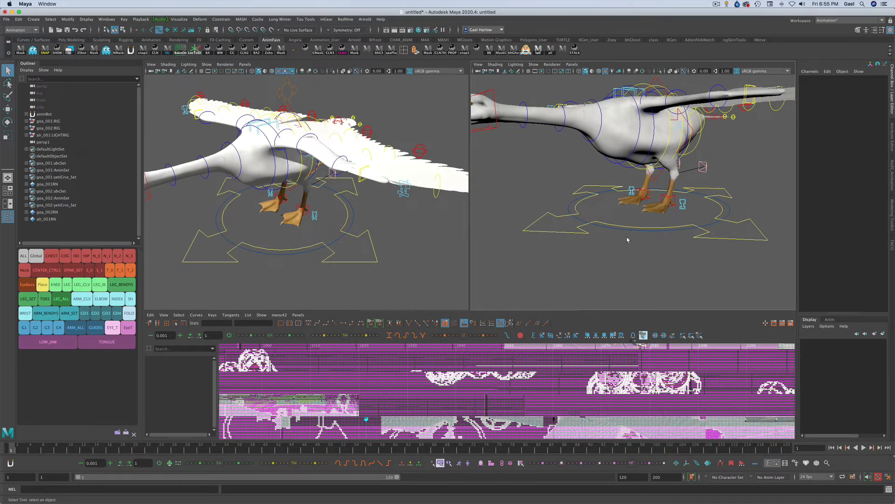
alt+drag(654, 250, 568, 292)
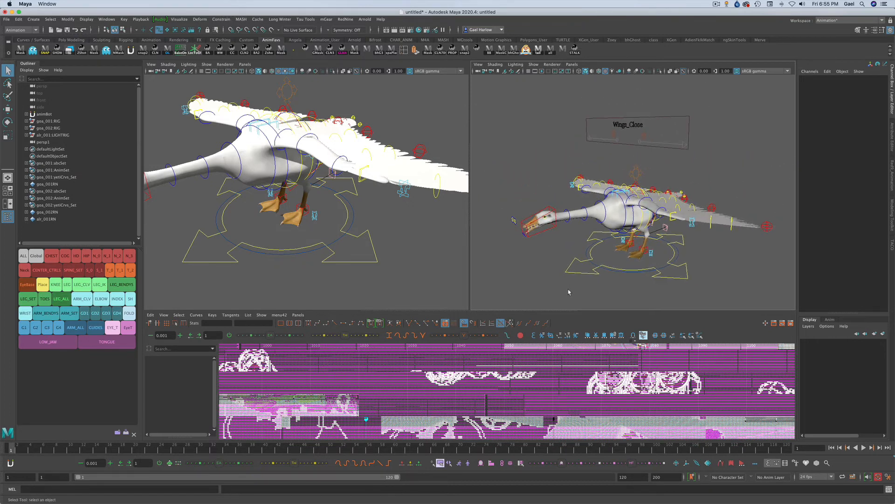
Show the select sets' namespace tabs and switch through goa_001 to goa_002
click(126, 433)
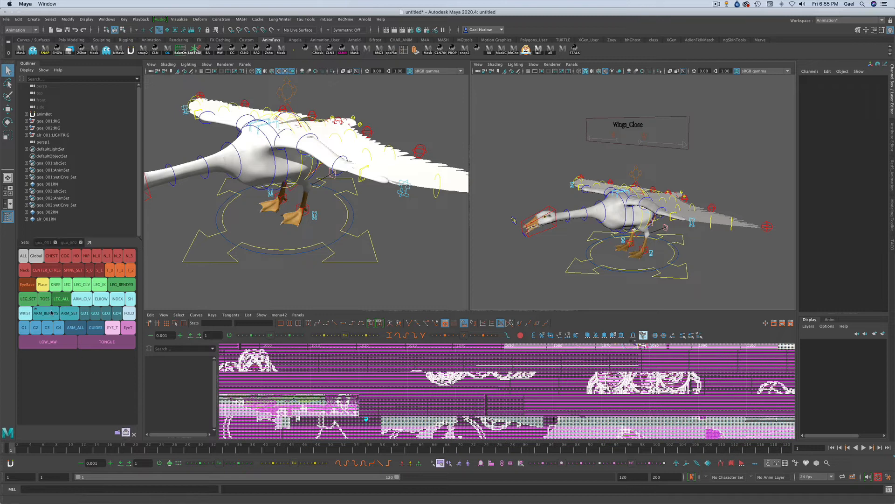
click(42, 243)
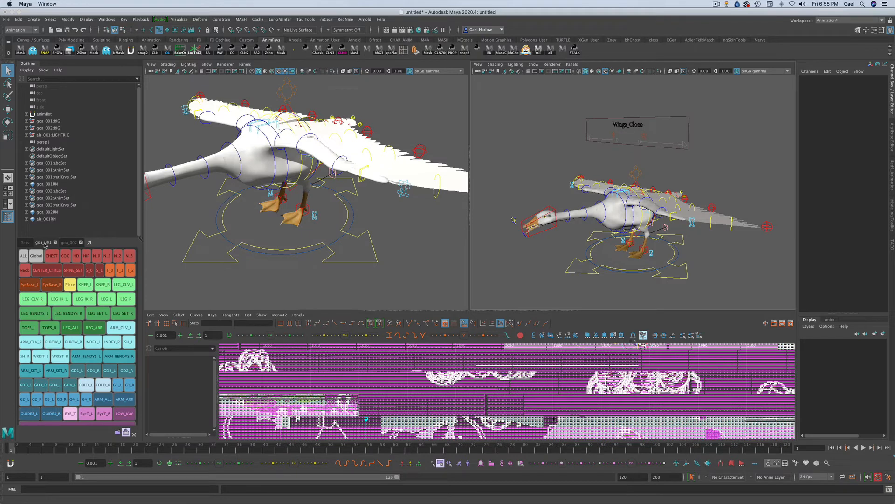
click(69, 243)
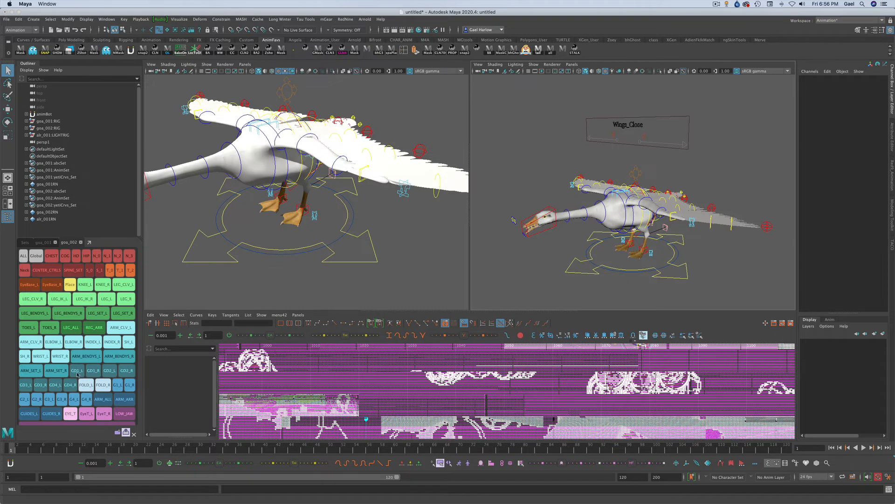
Check goa_002's ARM_SET_L, ARM_SET_R, ARM_BENDYS_L and ARM_BENDYS_R select sets by selecting each in turn
click(34, 374)
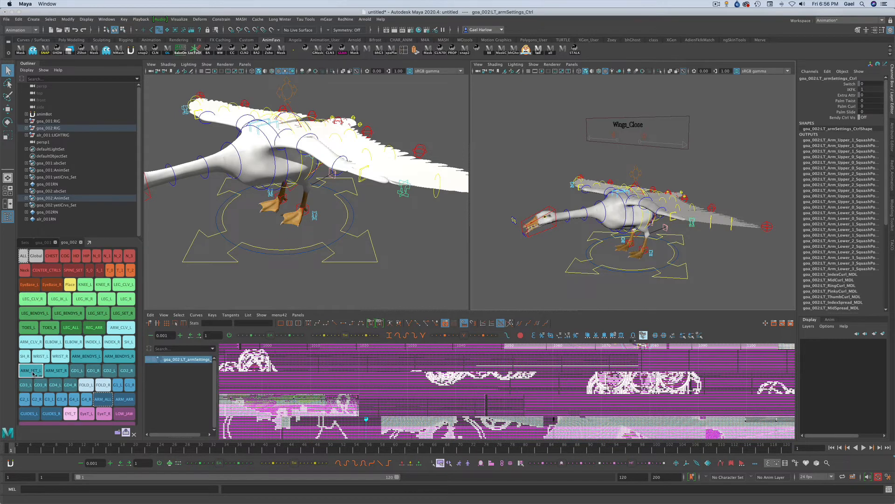
click(58, 371)
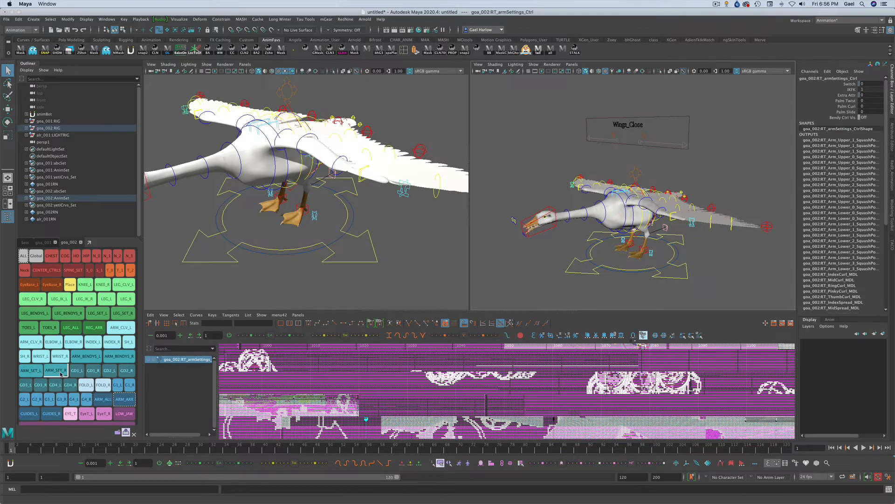
click(94, 357)
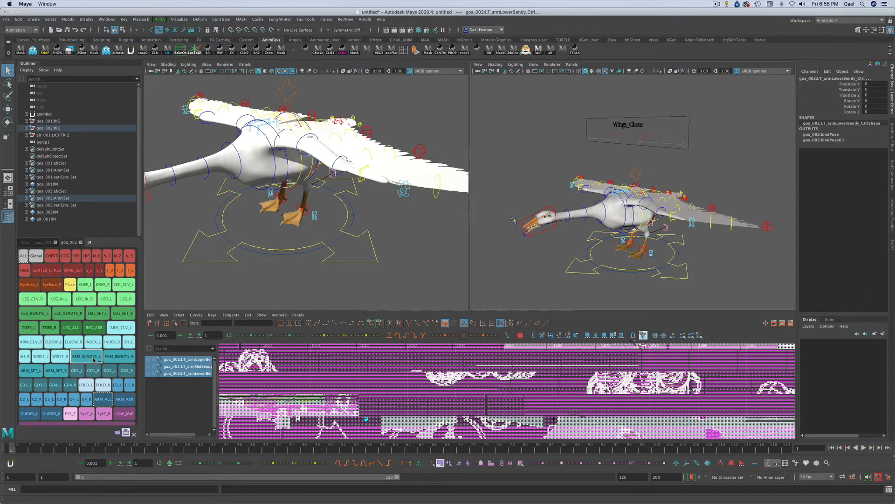
click(125, 359)
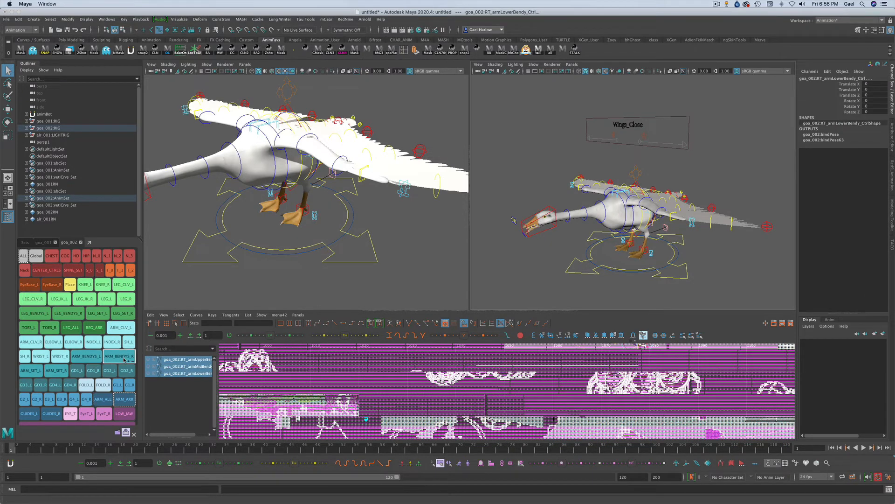
Check goa_002's FOLD_L and FOLD_R select sets by selecting each in turn, and clear the selection
click(86, 385)
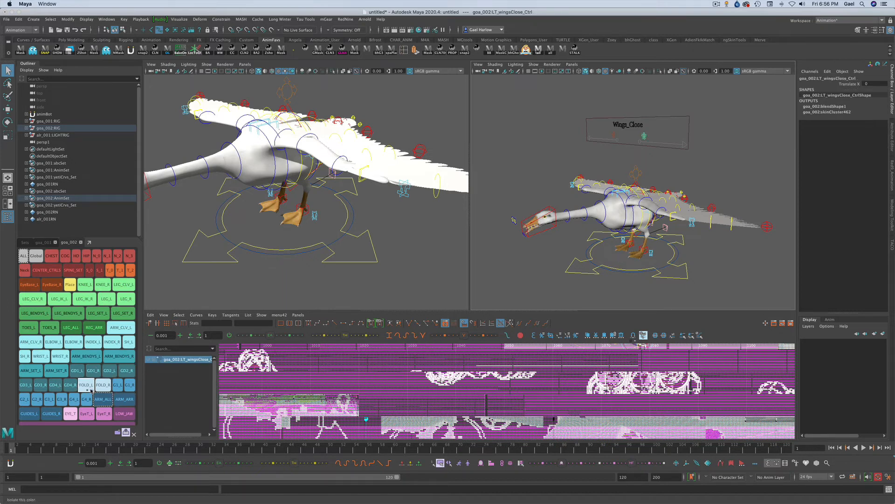
click(99, 386)
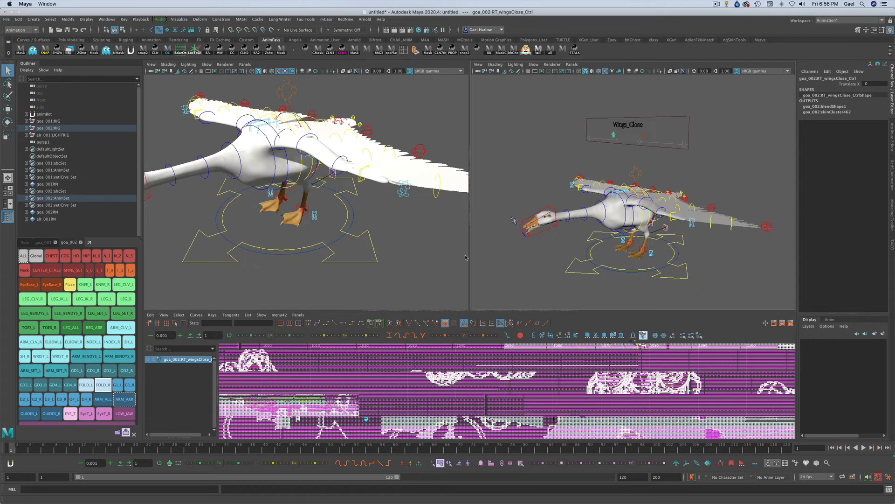
click(548, 187)
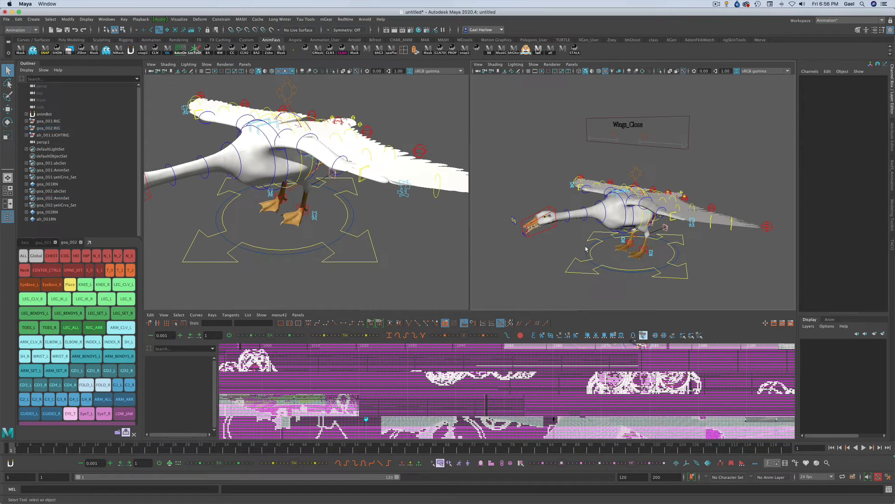
Select goa_002's ALL set and examine the members of goa_002:AnimSet in the Outliner, and deselect everything
alt+drag(656, 260, 605, 264)
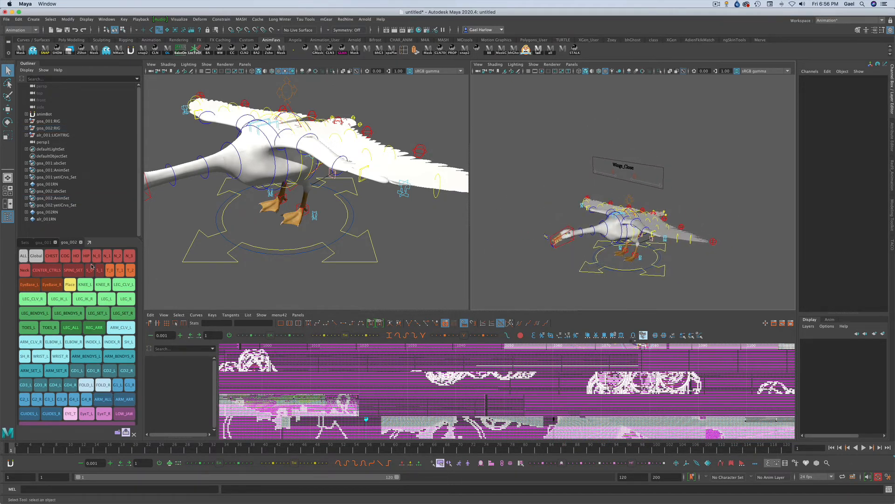
click(23, 256)
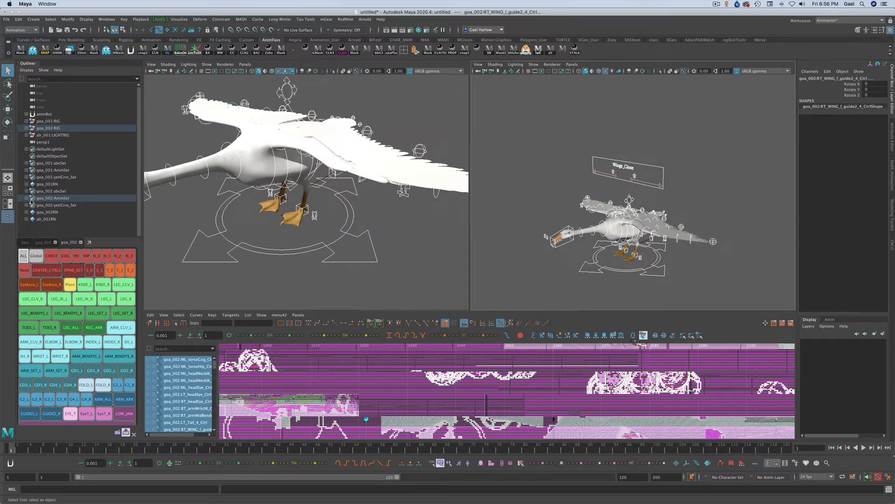
click(27, 198)
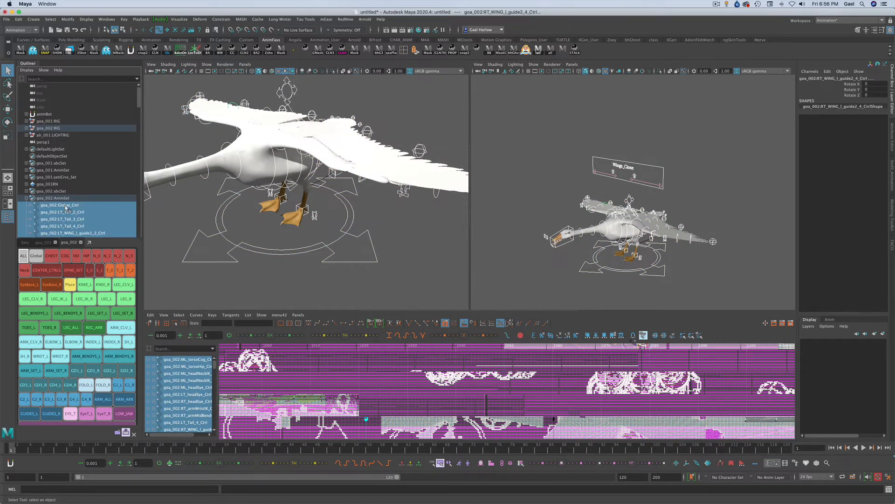
scroll(66, 212, down, 3)
scroll(67, 212, down, 5)
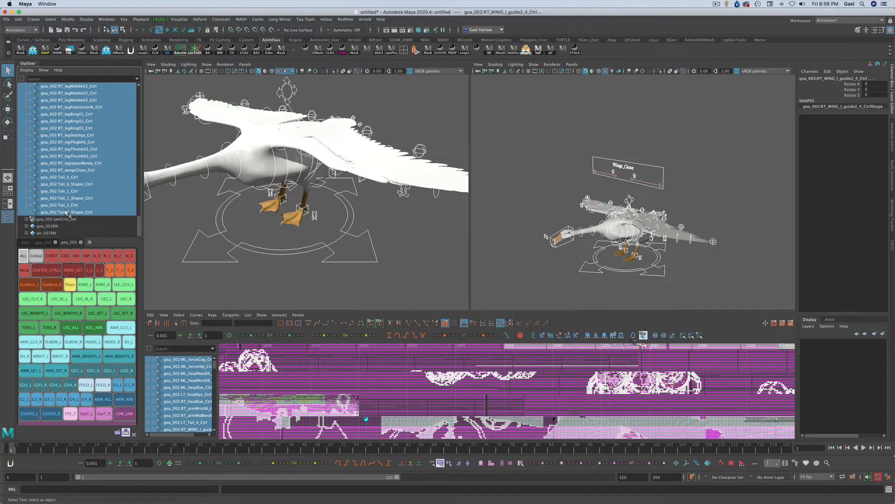
scroll(67, 214, up, 15)
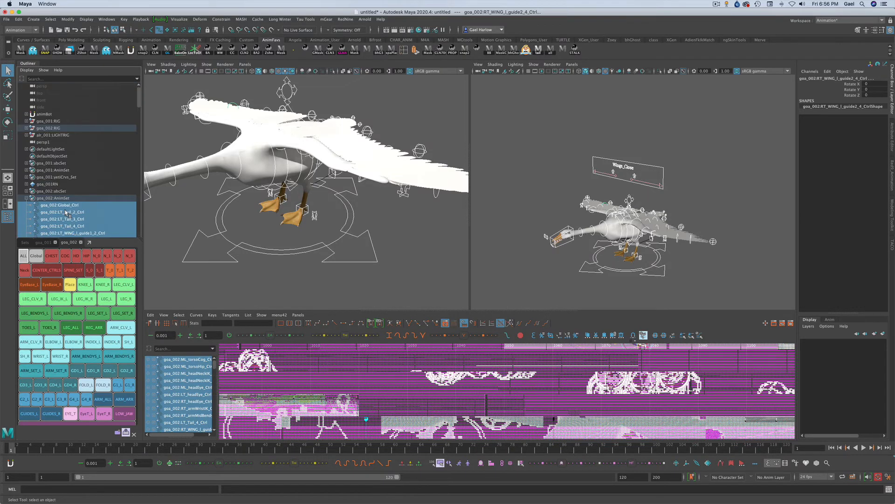
click(520, 257)
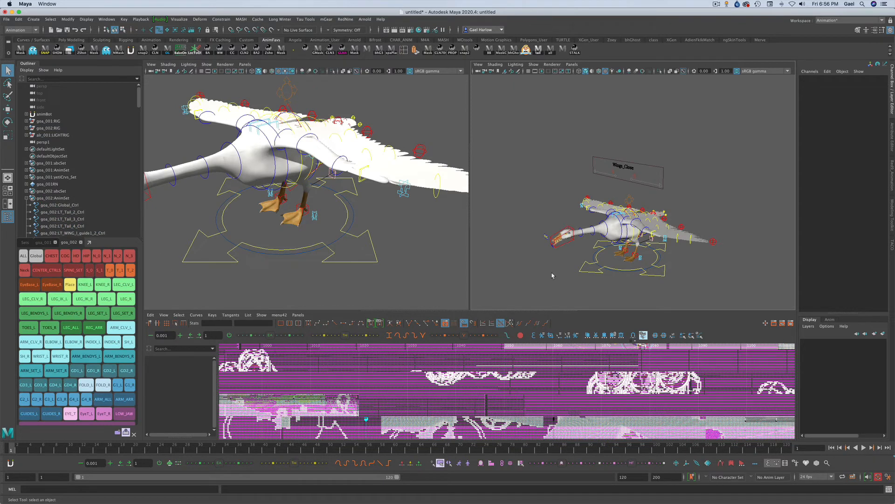
alt+drag(553, 272, 540, 264)
alt+right_drag(539, 267, 600, 263)
alt+drag(600, 263, 531, 280)
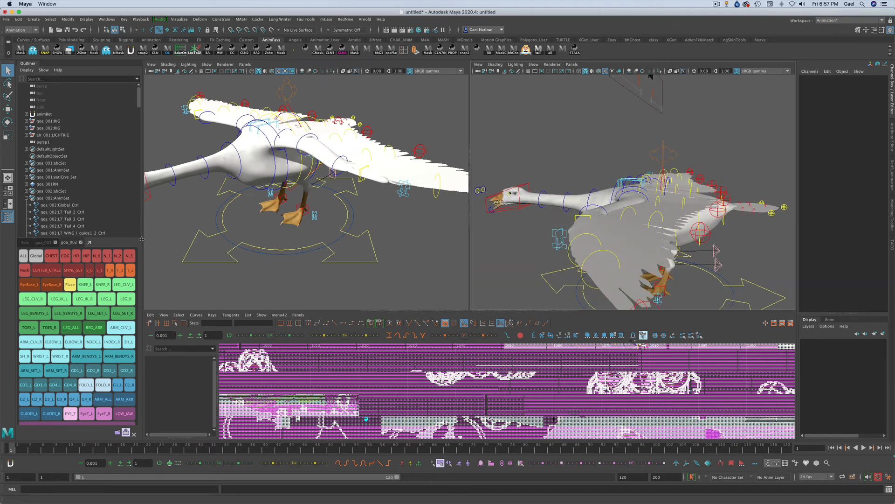
Enlarge the select sets area beneath the Outliner to fit all goa_002 sets down to LOW_JAW and TONGUE, keeping the Outliner unsplit
drag(139, 238, 137, 247)
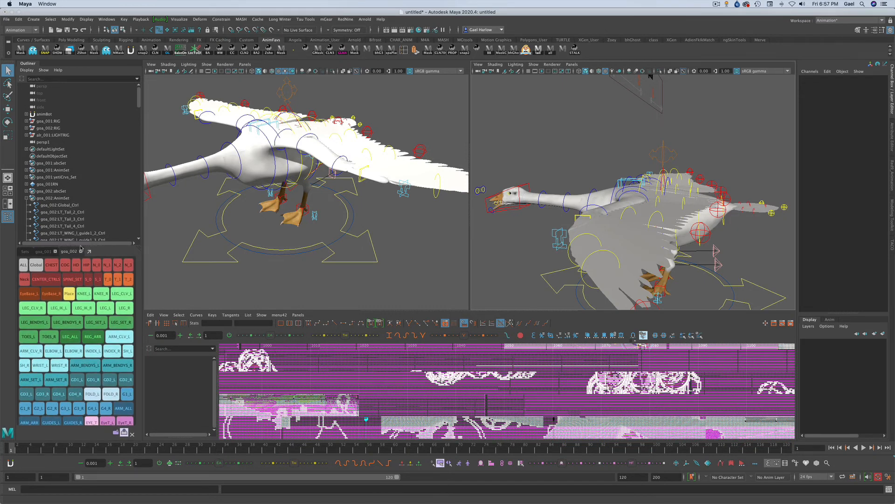
drag(81, 248, 84, 187)
drag(137, 249, 137, 228)
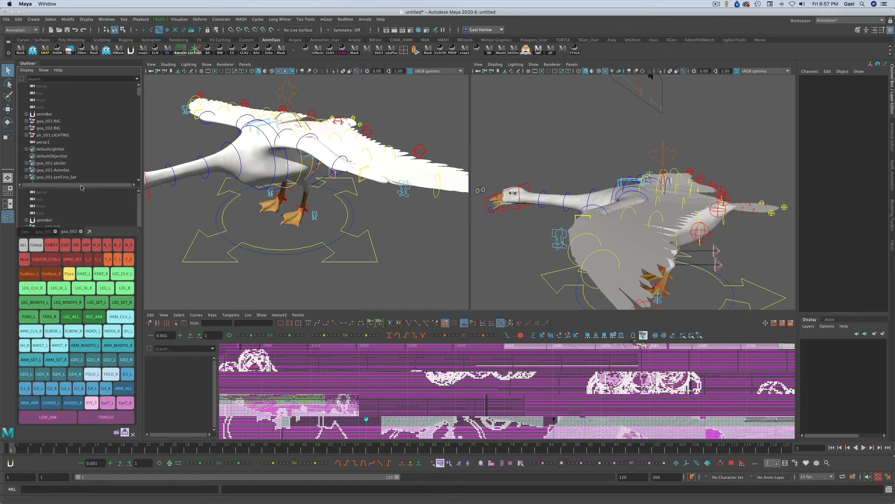
drag(81, 190, 79, 228)
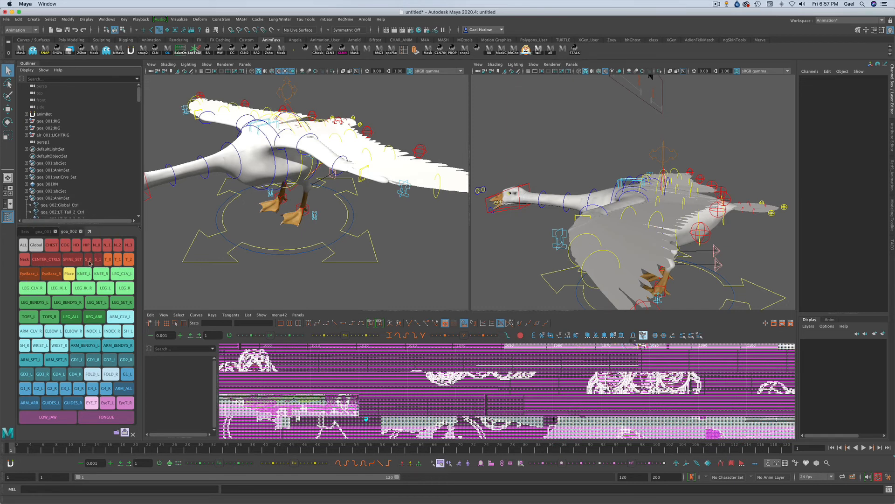
Select goa_002's Global set and move that goose to about -128.8 in Translate X, beside the other goose
click(432, 273)
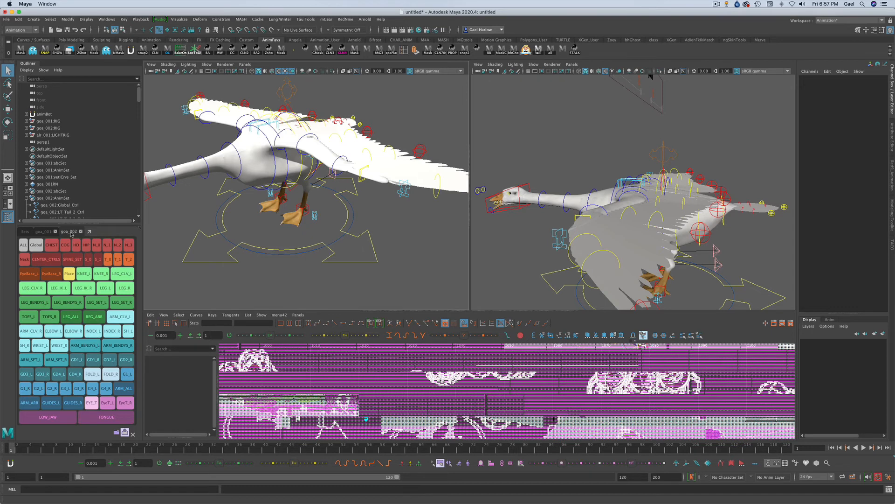
click(36, 246)
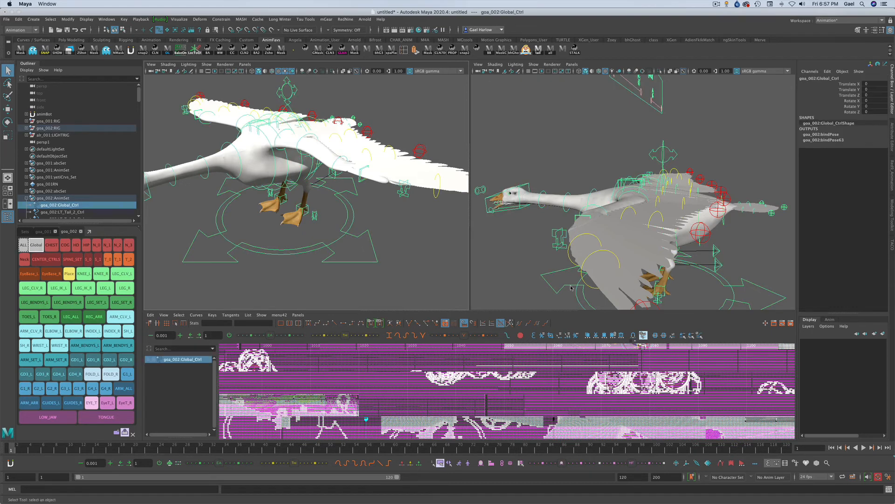
alt+right_drag(689, 267, 569, 267)
mouse_move(569, 268)
alt+mouse_down()
mouse_move(732, 266)
mouse_move(573, 265)
alt+mouse_up()
key(w)
drag(575, 265, 577, 264)
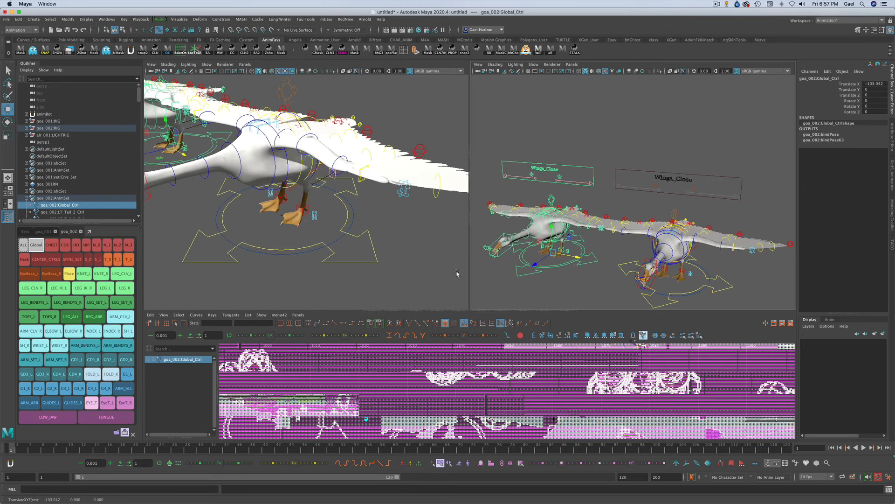
drag(577, 257, 551, 257)
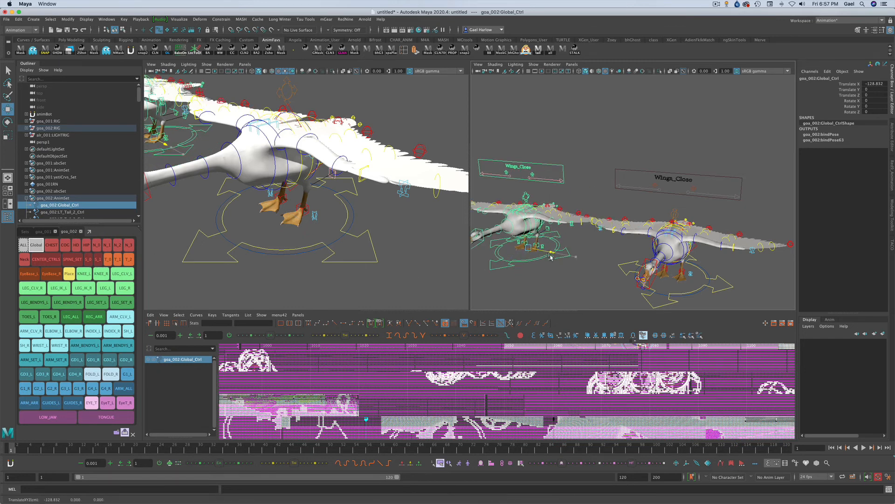
Switch the select sets to goa_001 by way of the master Sets view, and clear the selection
click(43, 232)
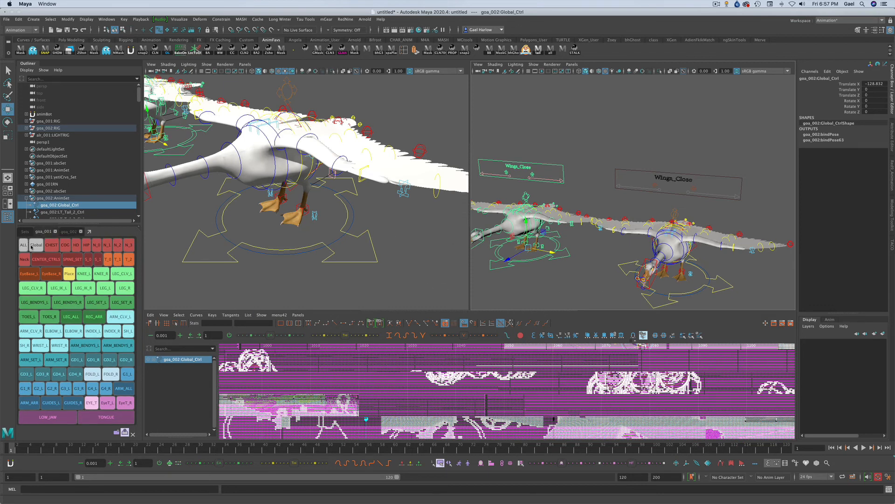
click(24, 232)
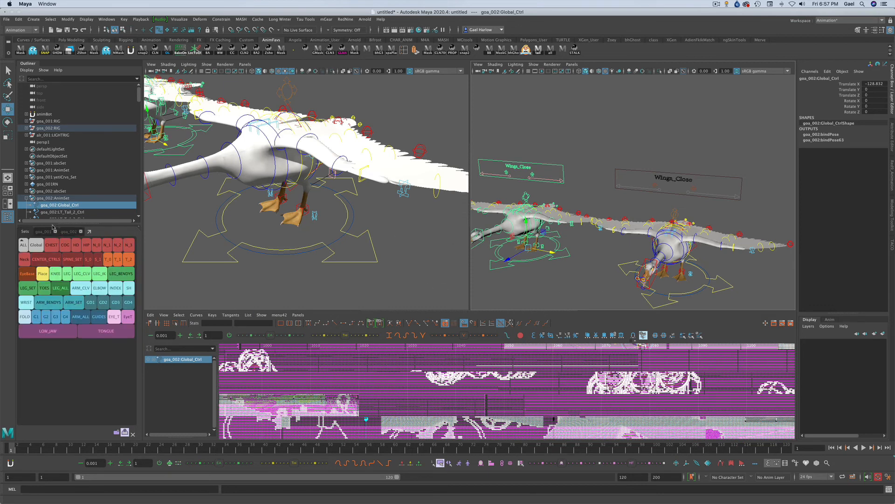
click(39, 233)
click(582, 271)
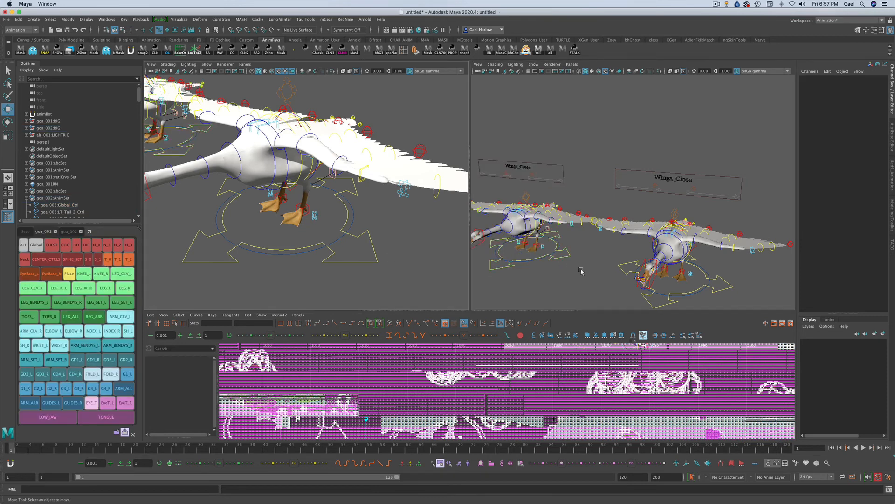
alt+right_drag(582, 271, 480, 288)
alt+drag(480, 288, 580, 263)
alt+right_drag(580, 264, 625, 251)
alt+drag(625, 250, 629, 257)
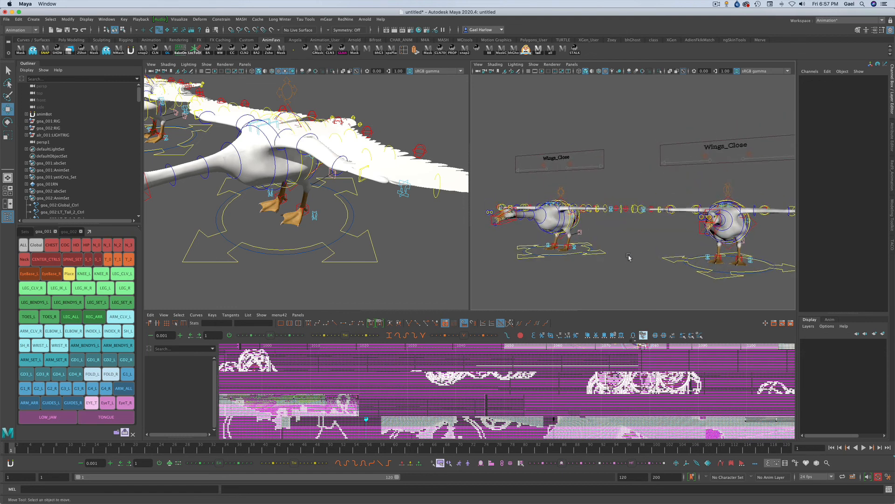
alt+middle_drag(629, 257, 615, 246)
alt+drag(615, 246, 614, 249)
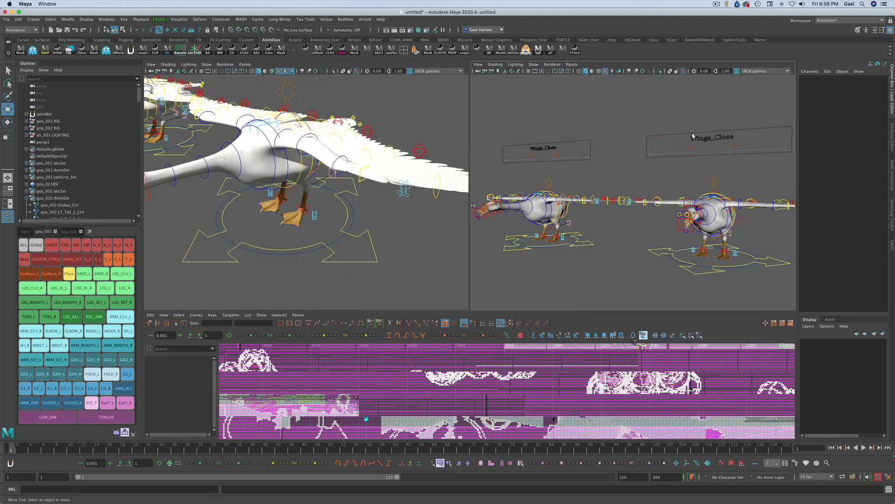
click(717, 4)
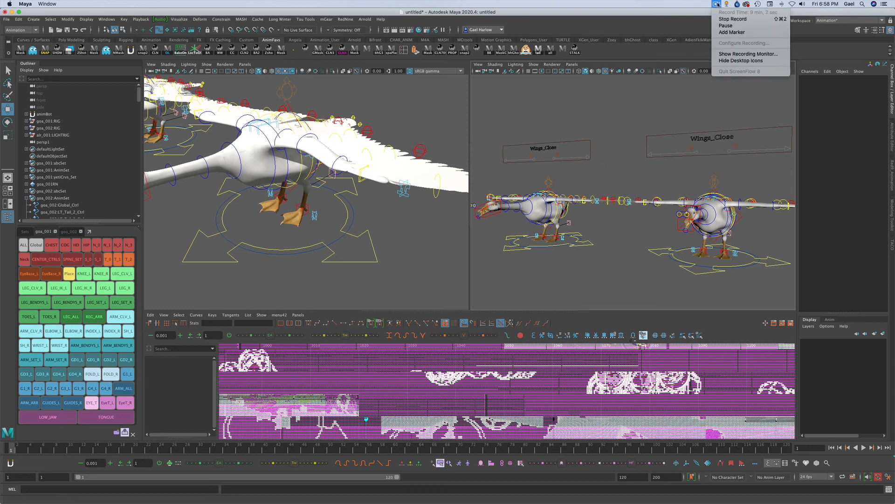